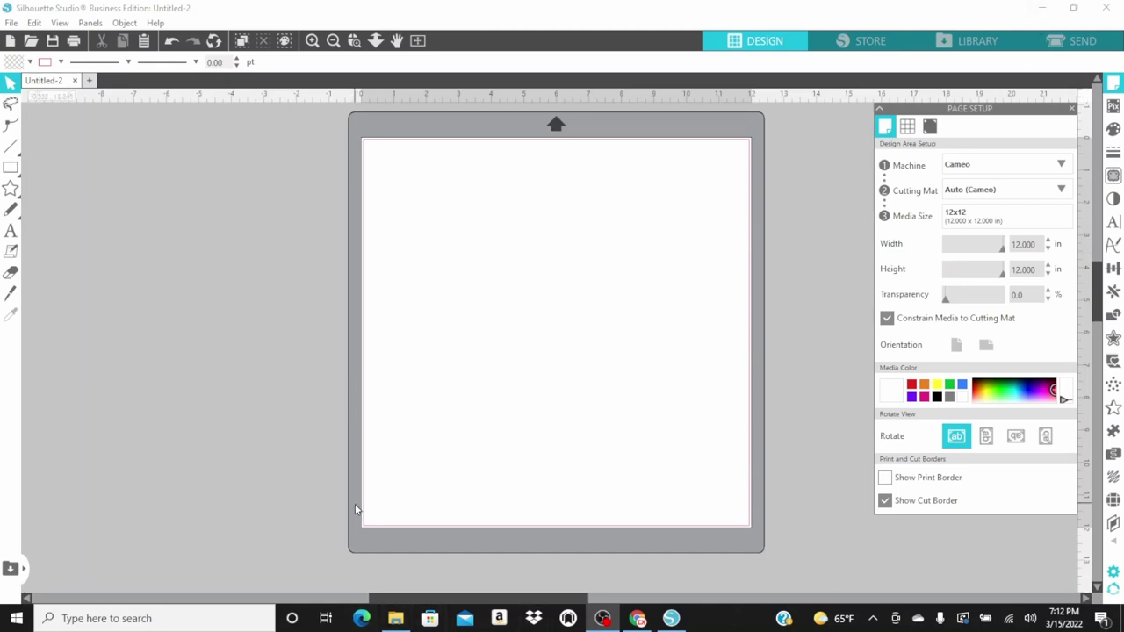
Step: Draw an 11.195 x 11.065 in rectangle nearly filling the 12x12 mat
left_click(10, 169)
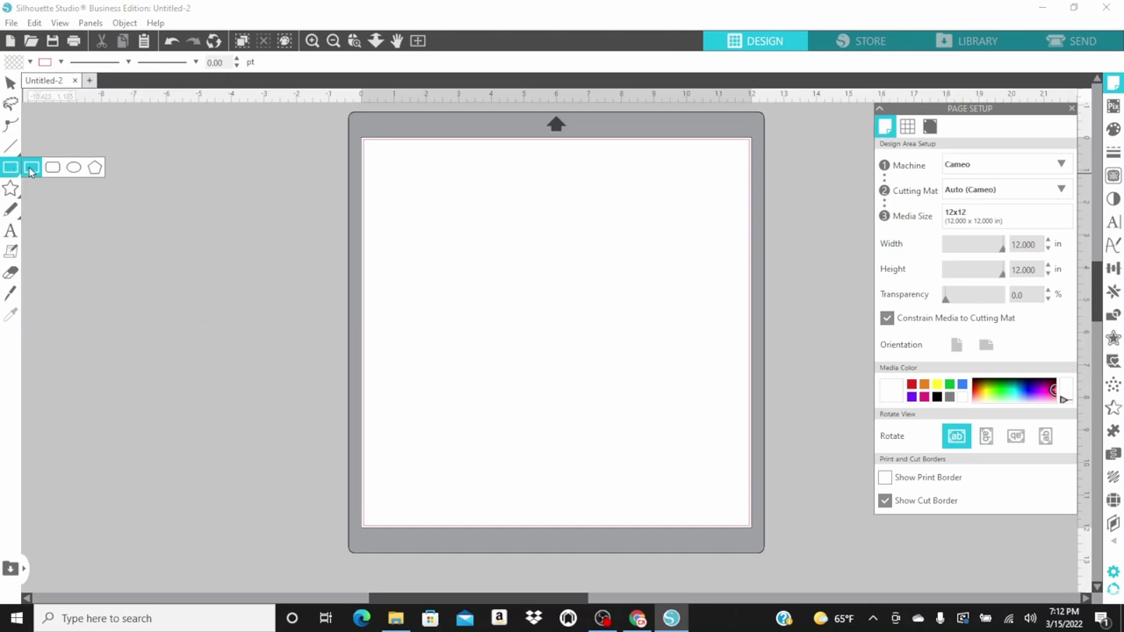
left_click(31, 170)
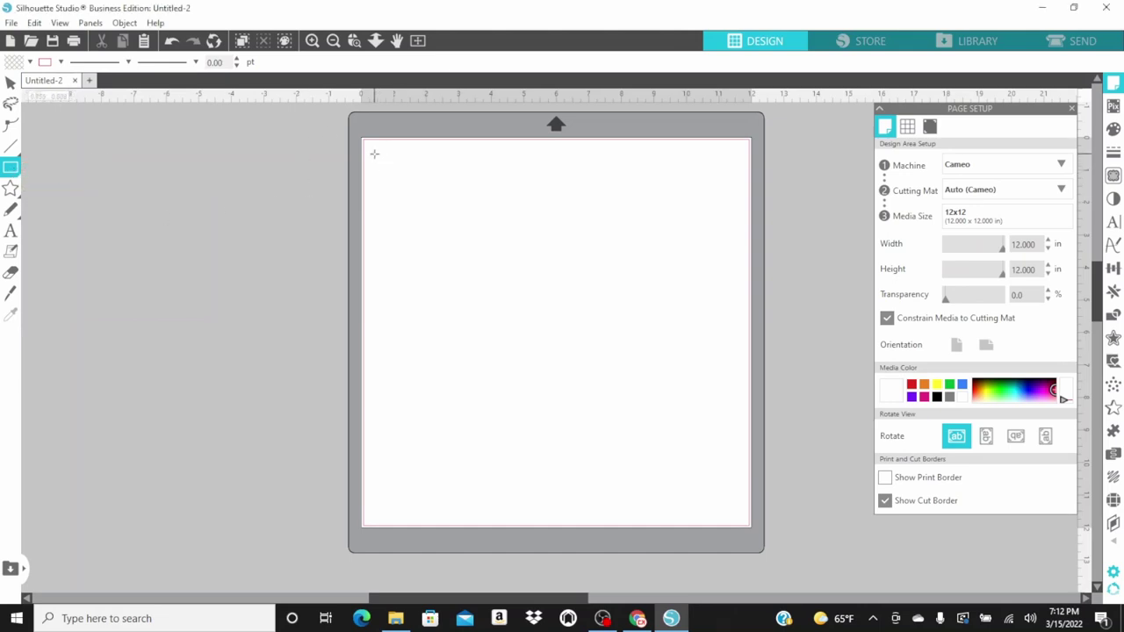
left_click_drag(374, 154, 740, 521)
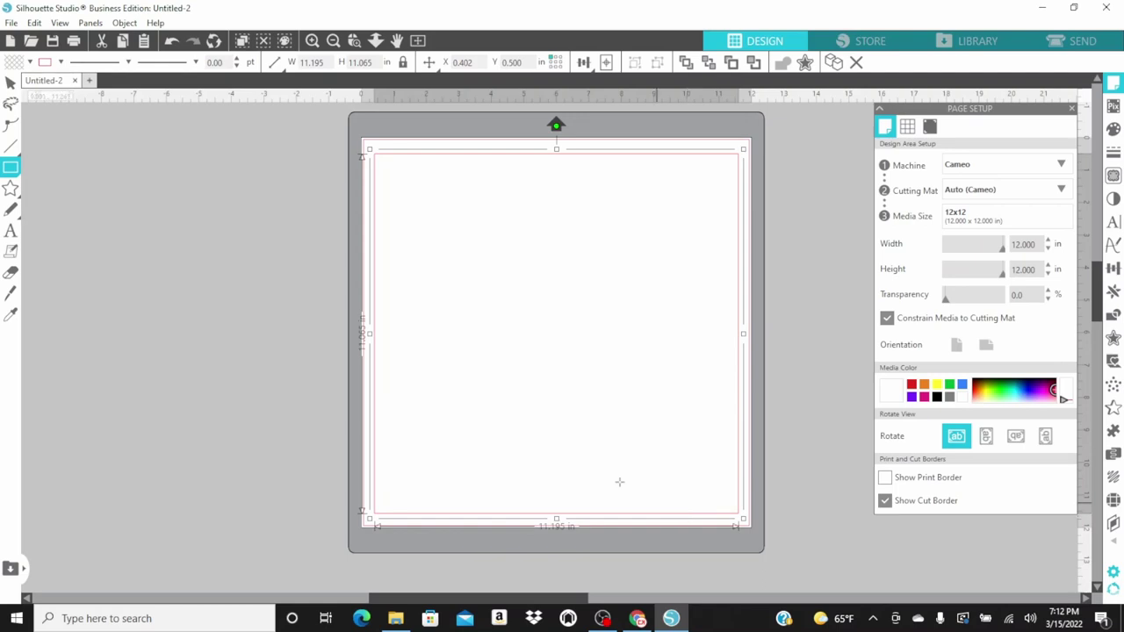
Step: Fill the rectangle solid black and set its line colour to transparent
left_click(12, 84)
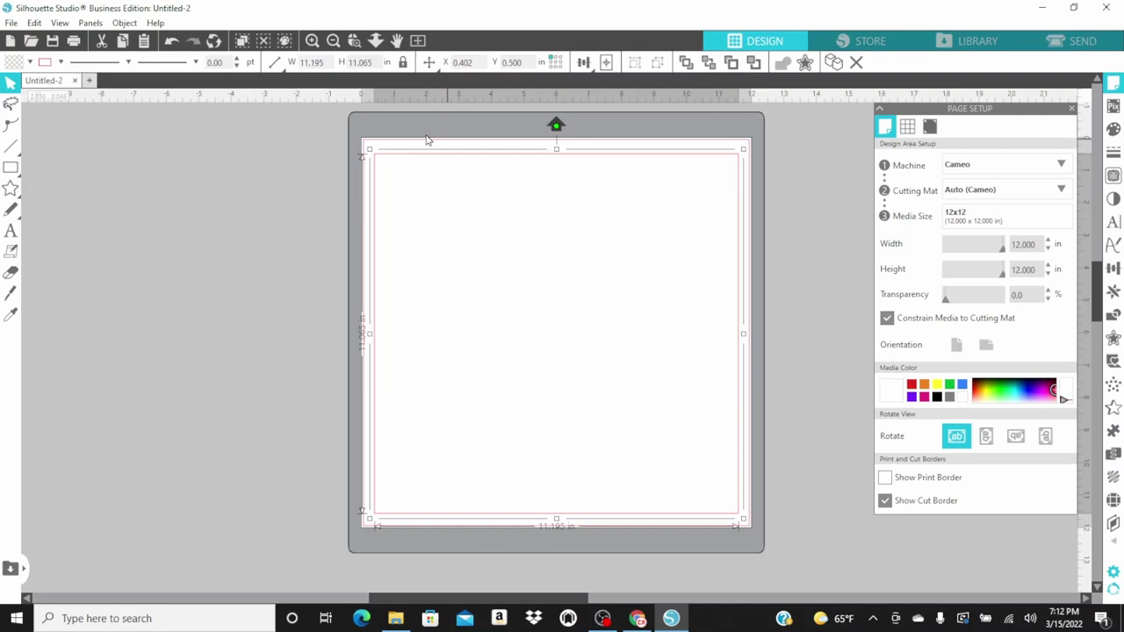
left_click(1112, 130)
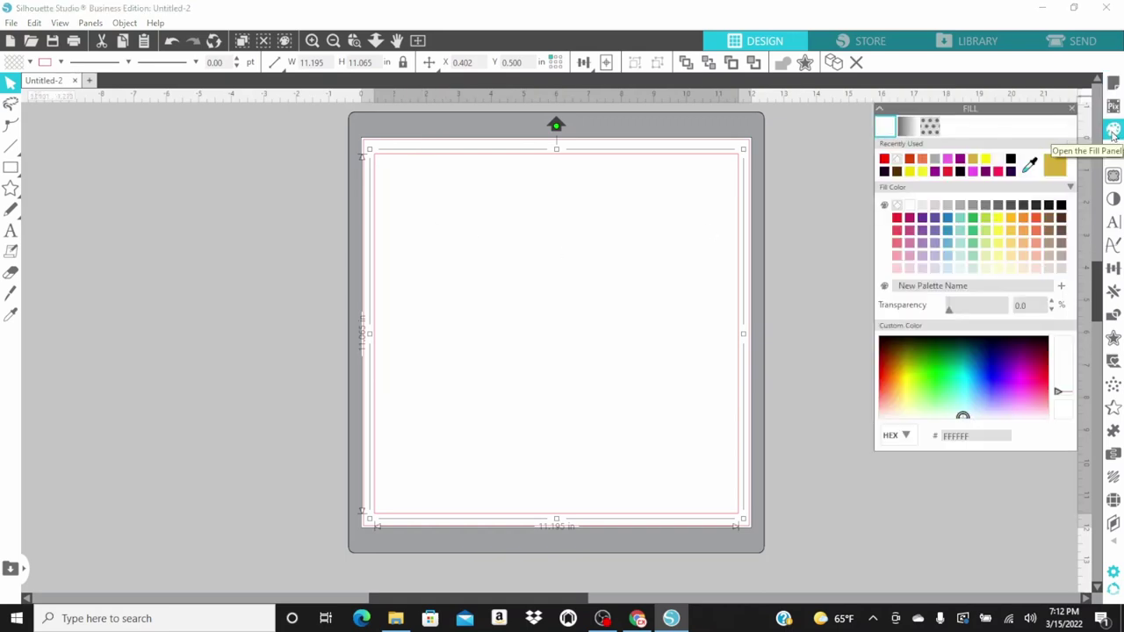
left_click(1010, 159)
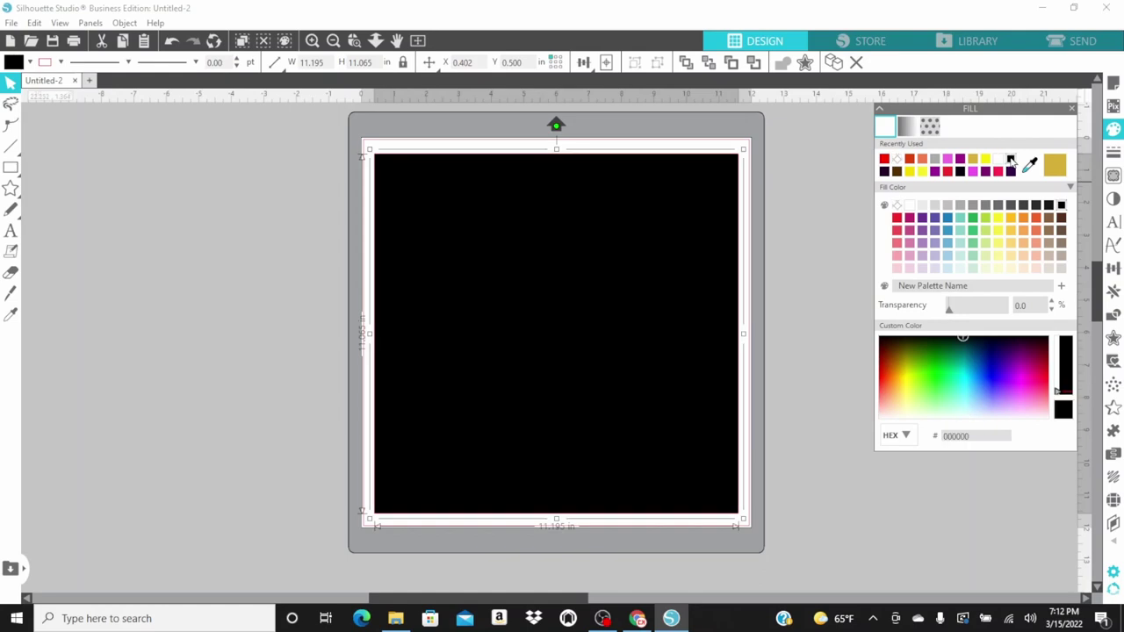
left_click(1112, 153)
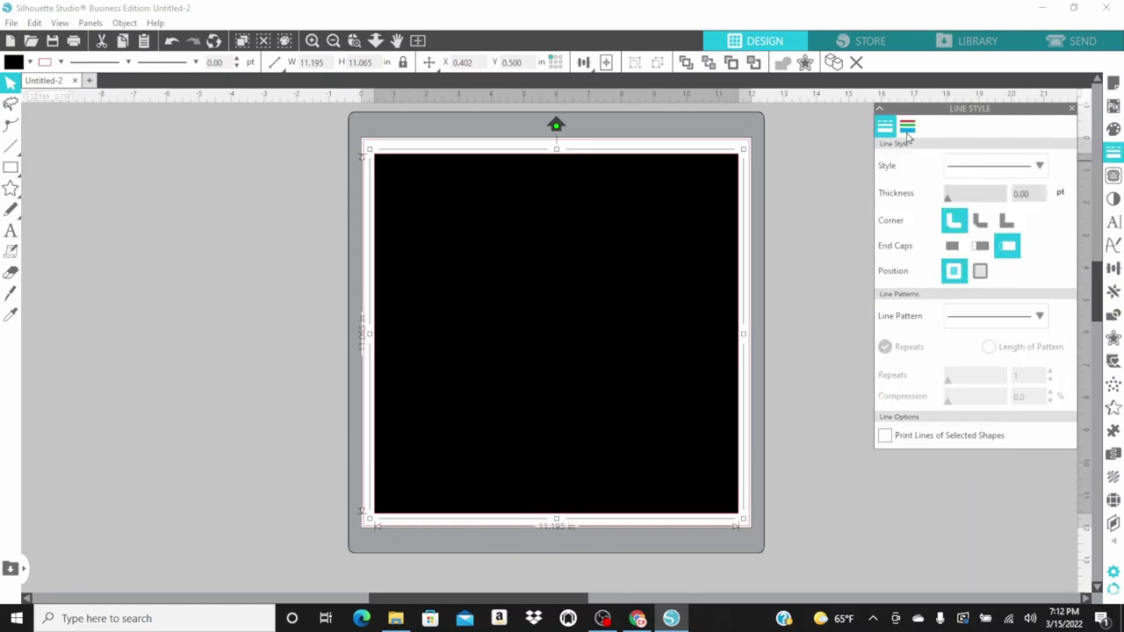
left_click(908, 130)
left_click(910, 160)
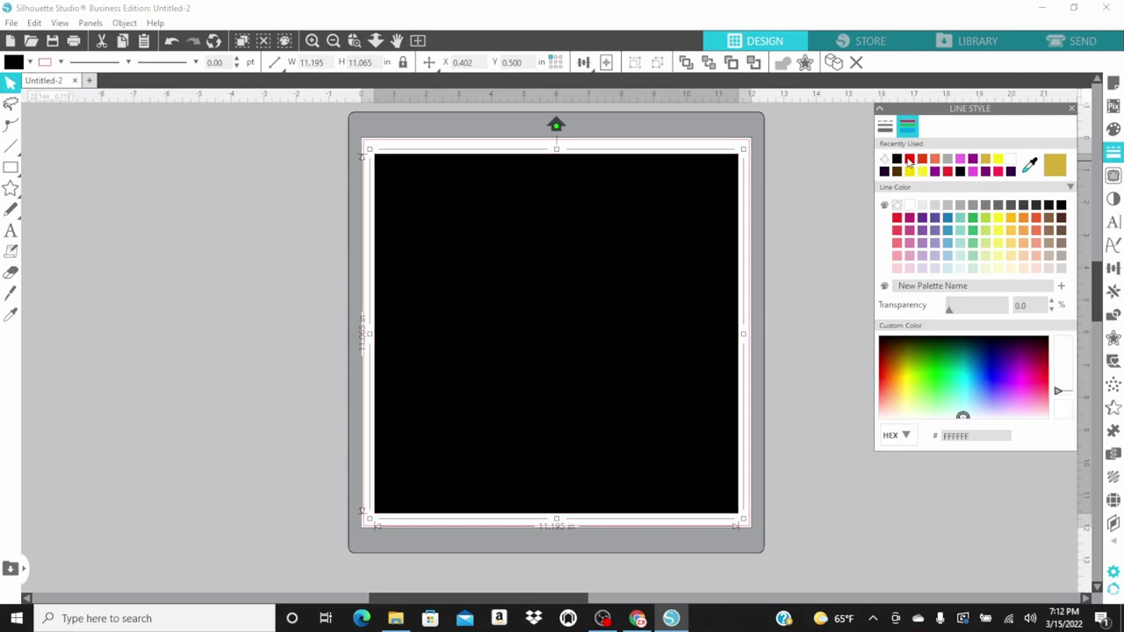
Step: Nudge the black rectangle slightly up, then go to the design Library
left_click(306, 167)
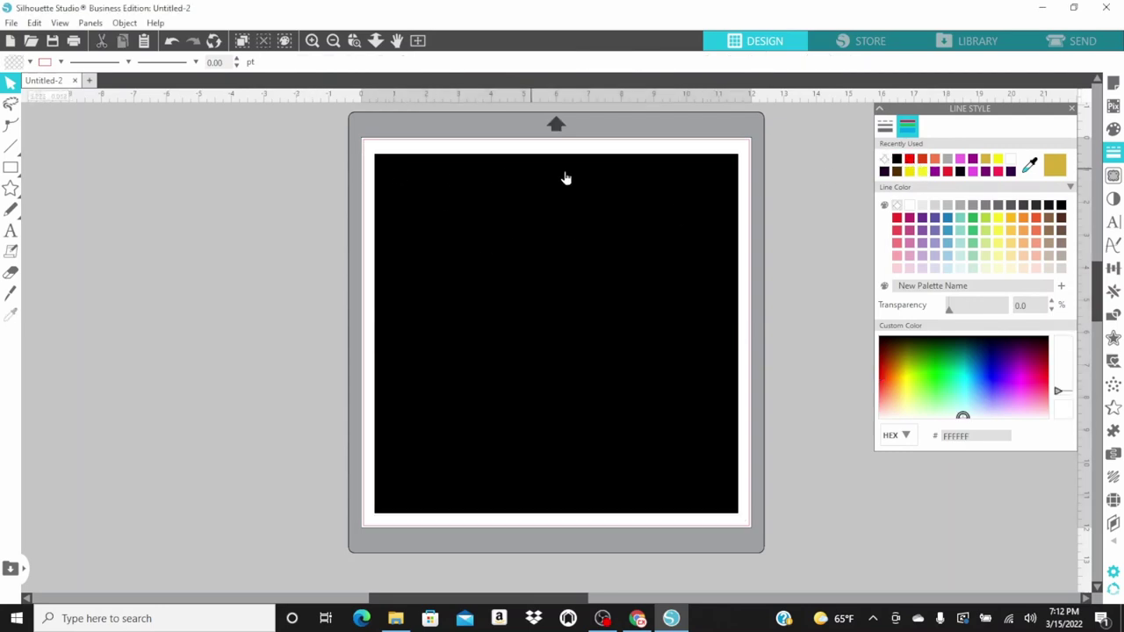
mouse_move(550, 172)
left_mouse_down()
mouse_move(544, 161)
mouse_move(538, 173)
left_mouse_up()
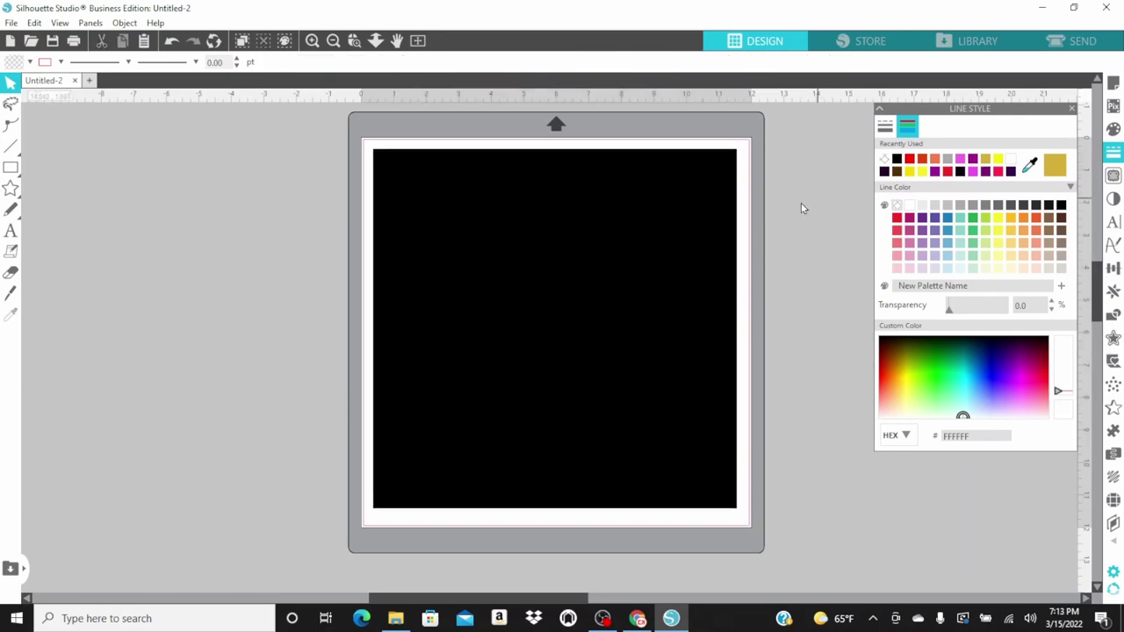
left_click(975, 42)
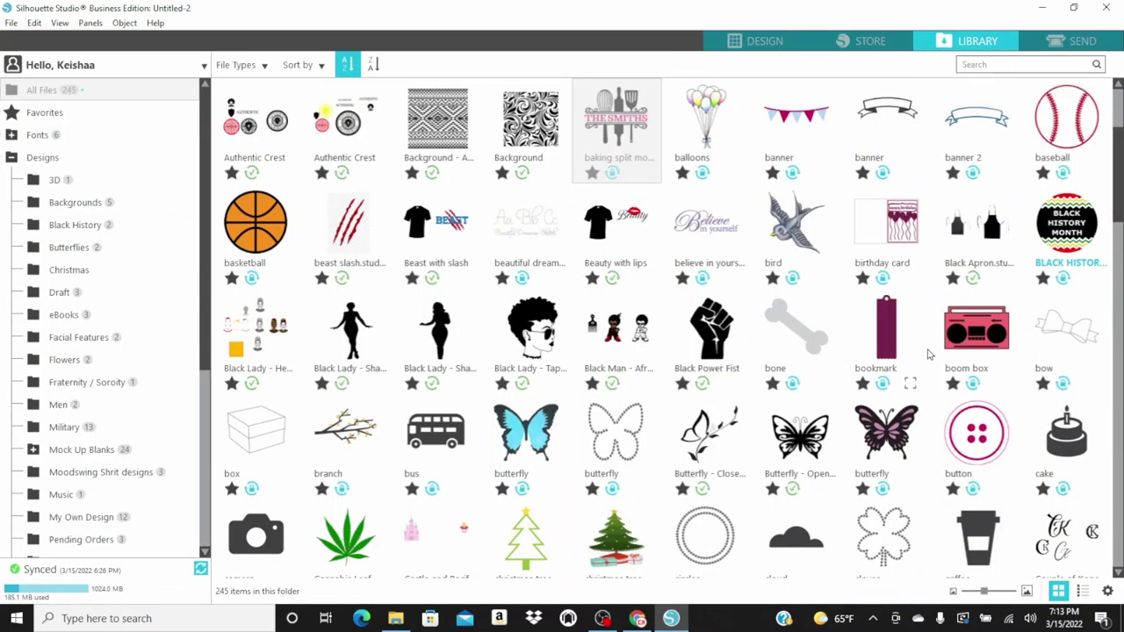
Step: Find the baking split monogram in the Library and place it on the black rectangle
scroll(930, 352, "down", 3)
scroll(931, 352, "down", 3)
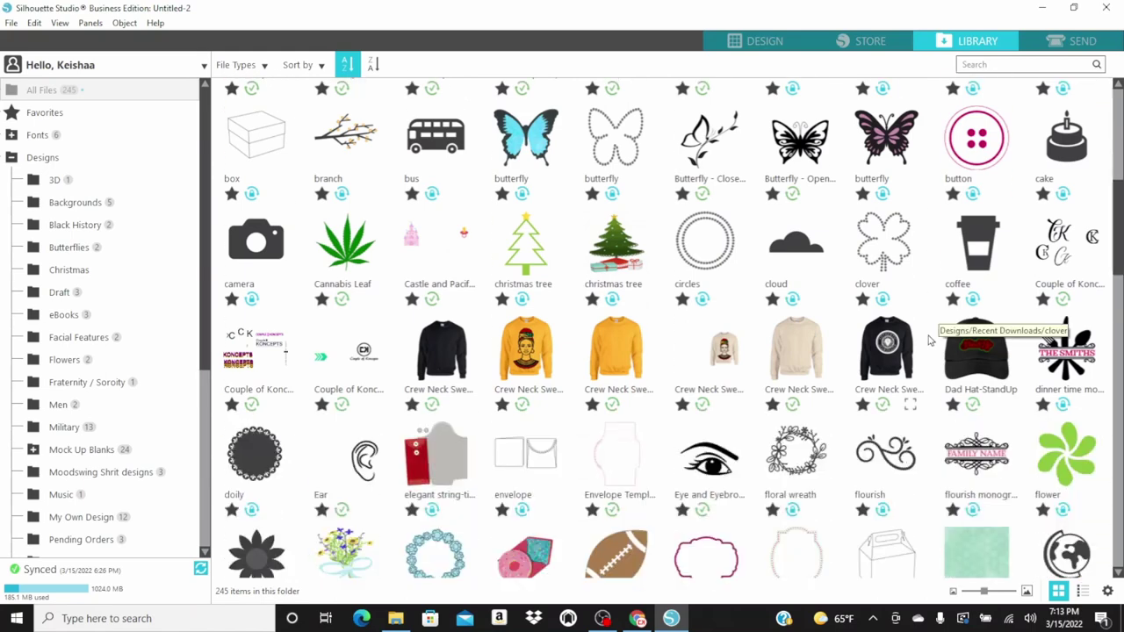
scroll(930, 339, "down", 2)
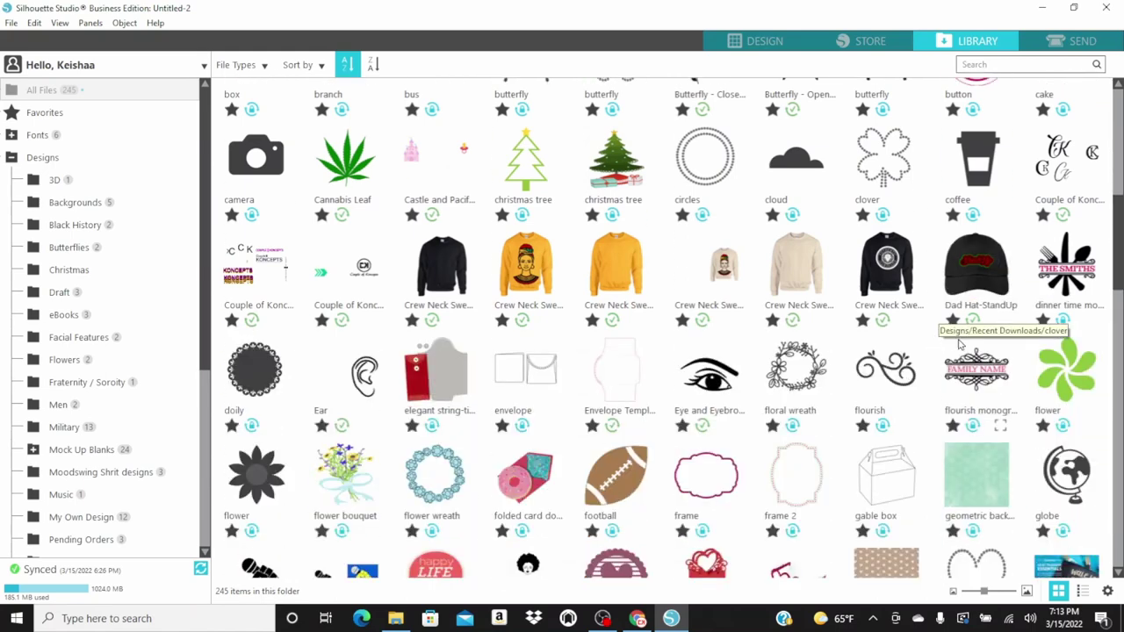
scroll(1027, 358, "up", 6)
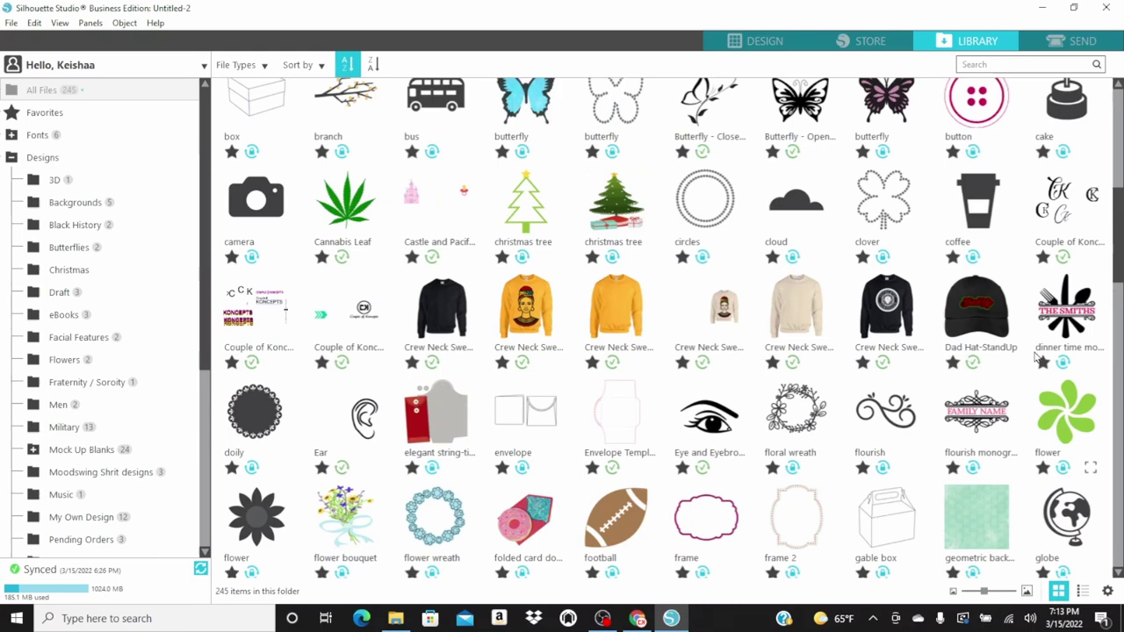
scroll(1005, 350, "up", 3)
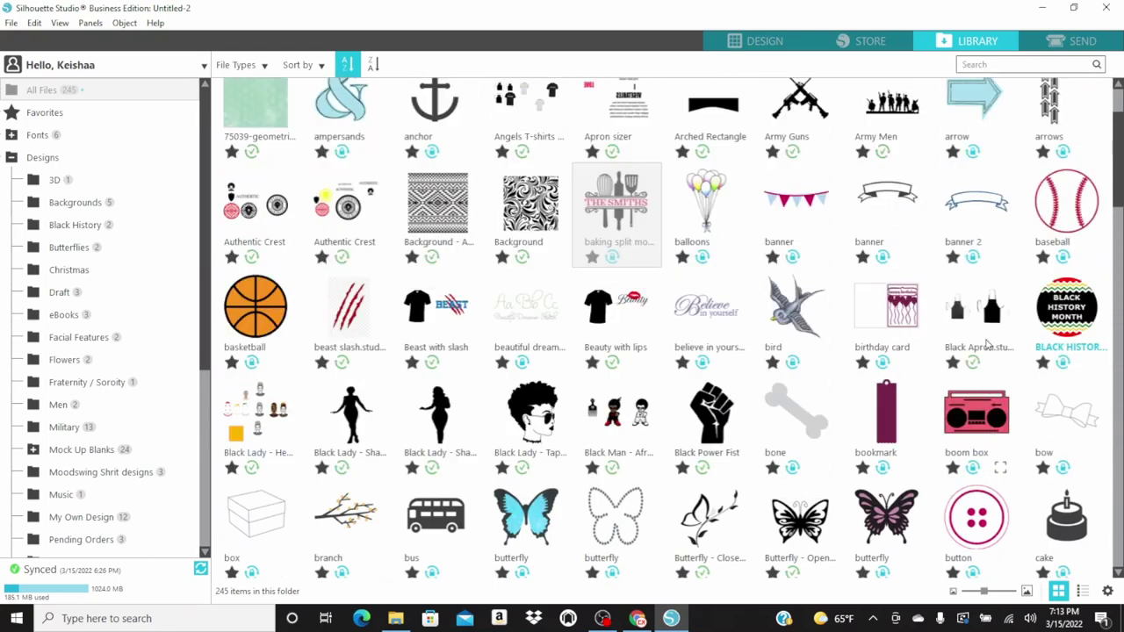
double_click(617, 214)
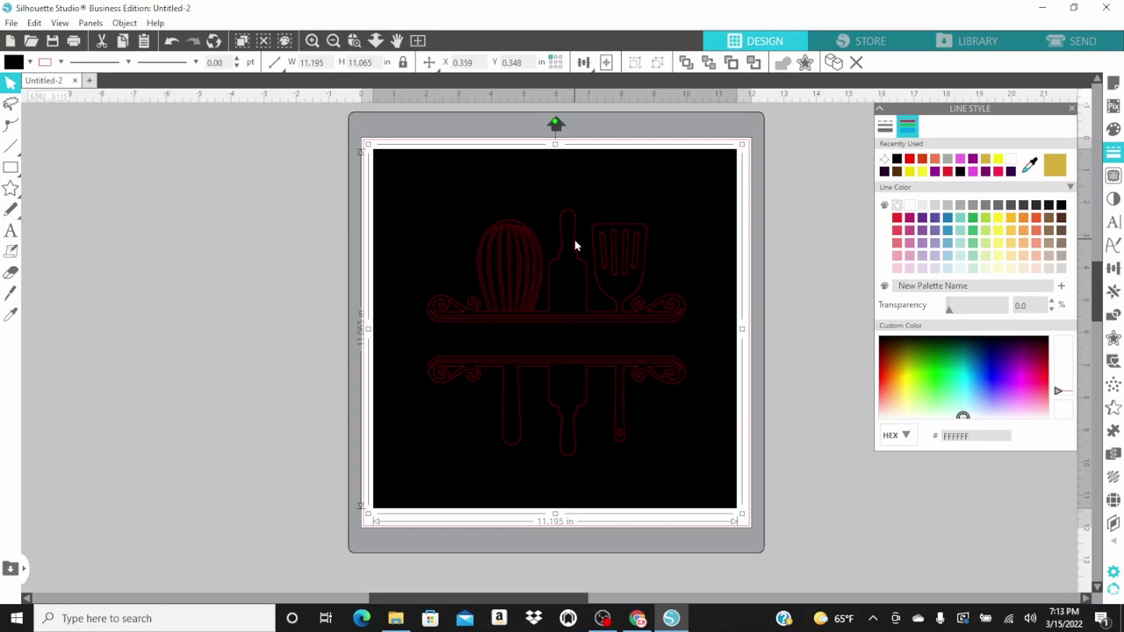
Step: Drag the black rectangle left off the mat and select the utensil monogram
left_click_drag(662, 181, 259, 202)
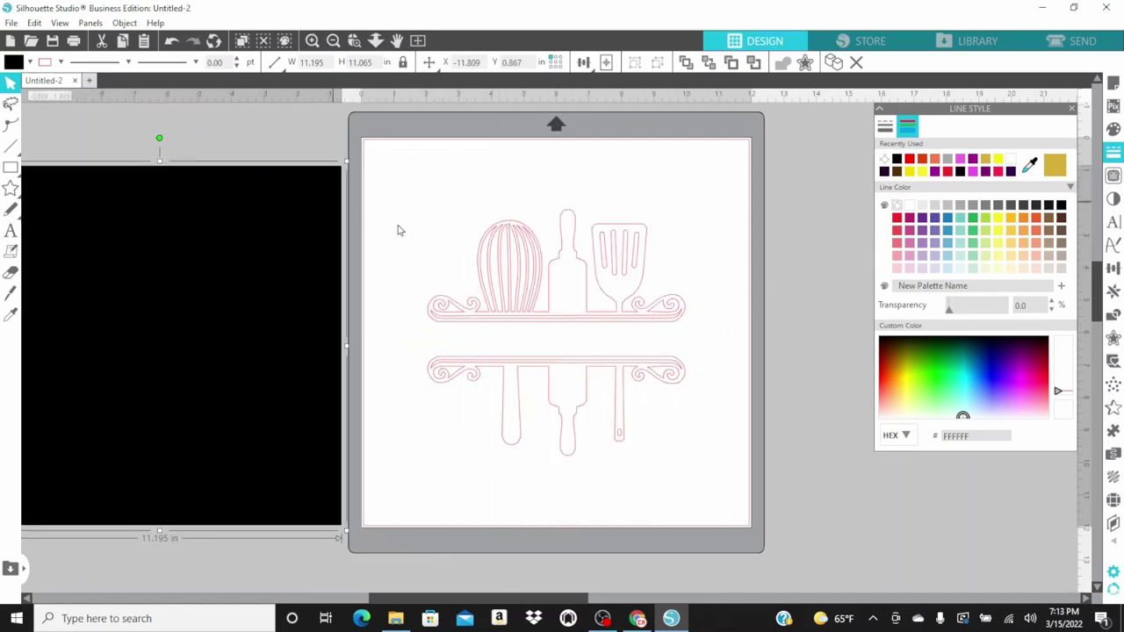
left_click(563, 235)
left_click(563, 236)
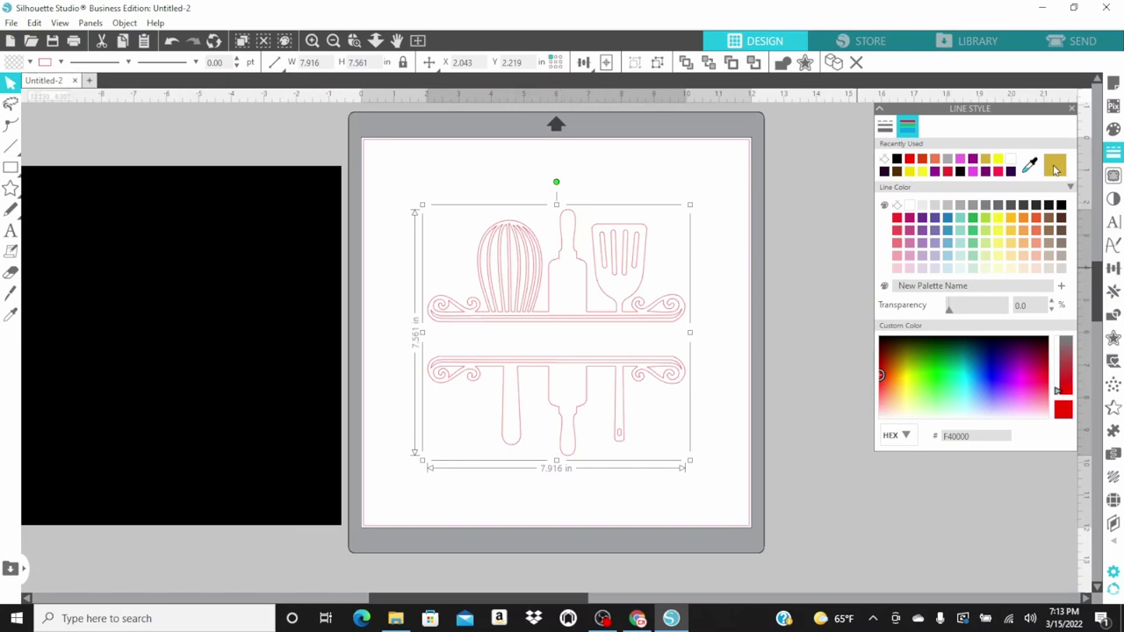
Step: Fill the utensil monogram solid gold with a transparent outline
left_click(1113, 129)
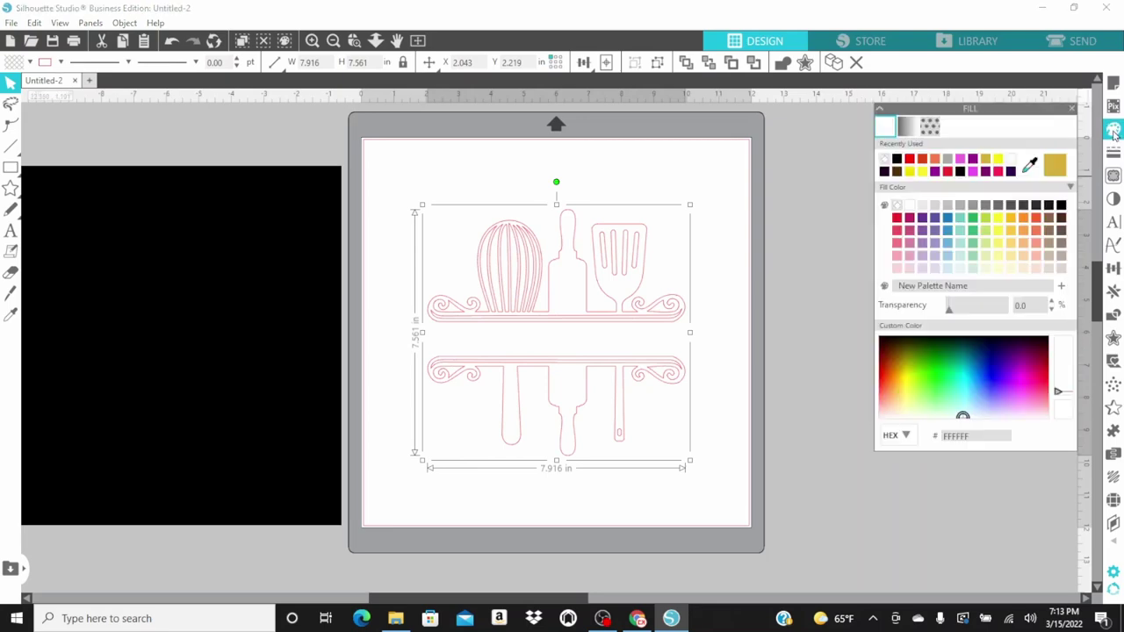
left_click(1053, 168)
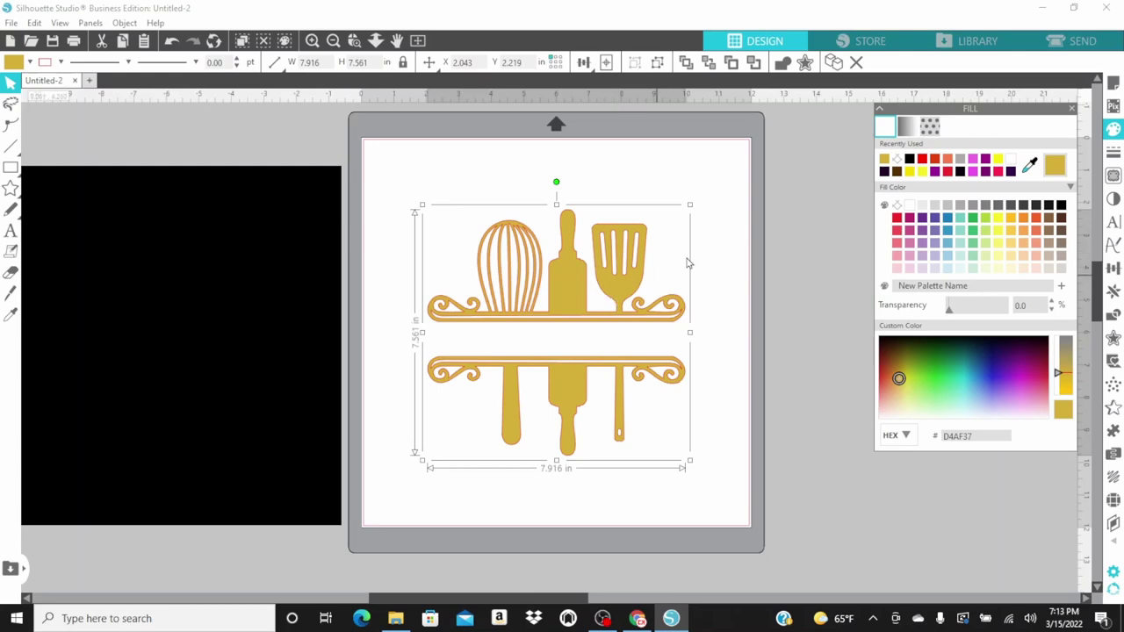
left_click(1113, 152)
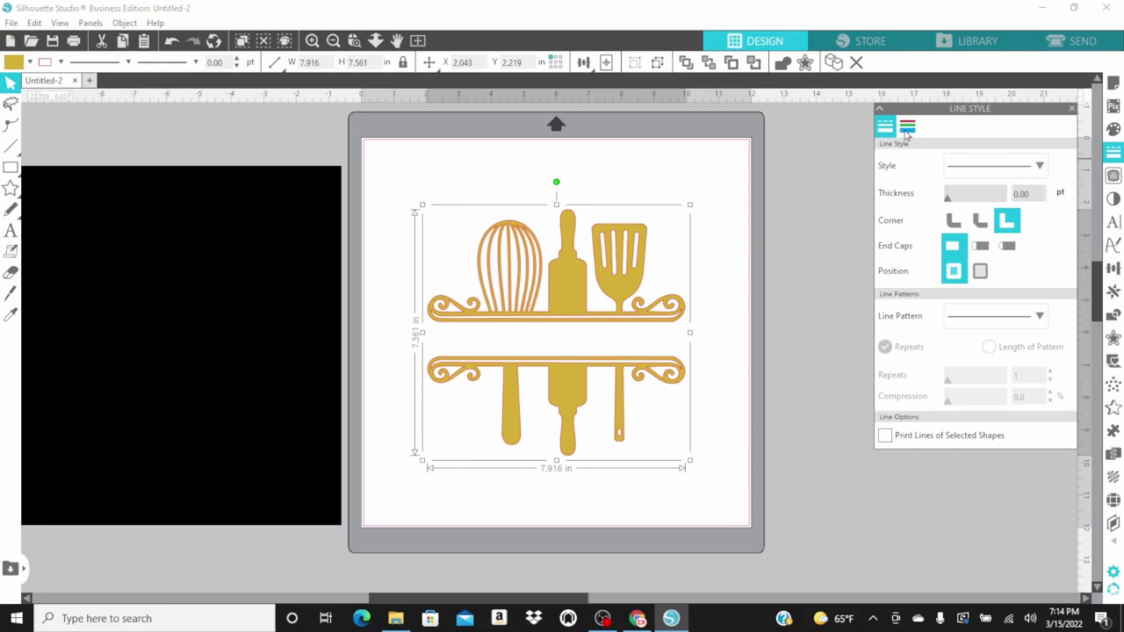
left_click(908, 128)
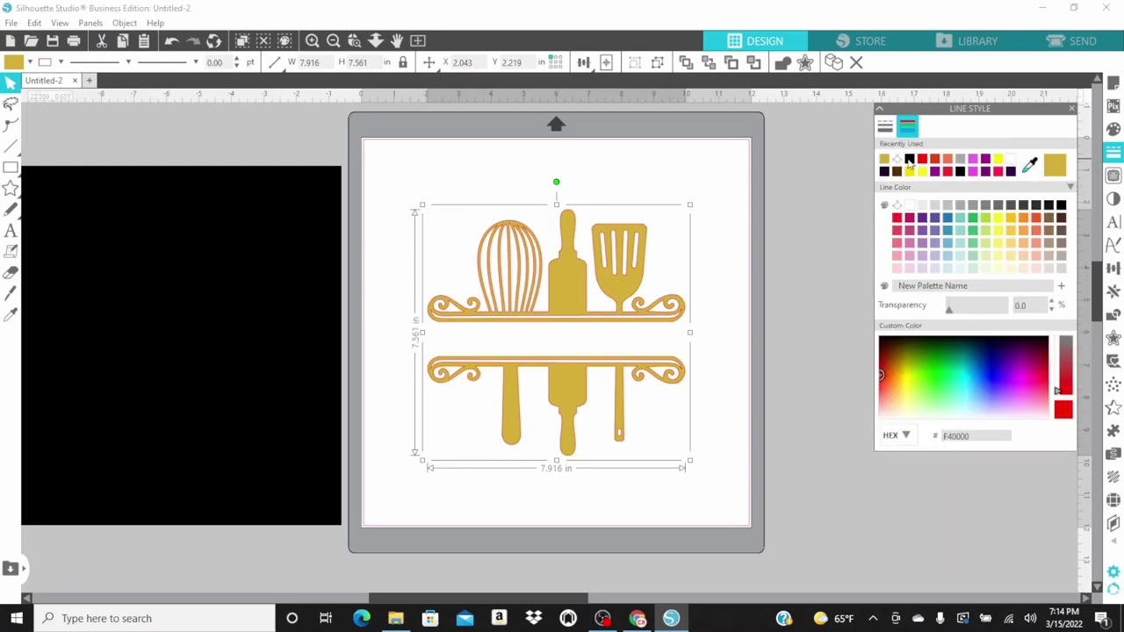
left_click(896, 159)
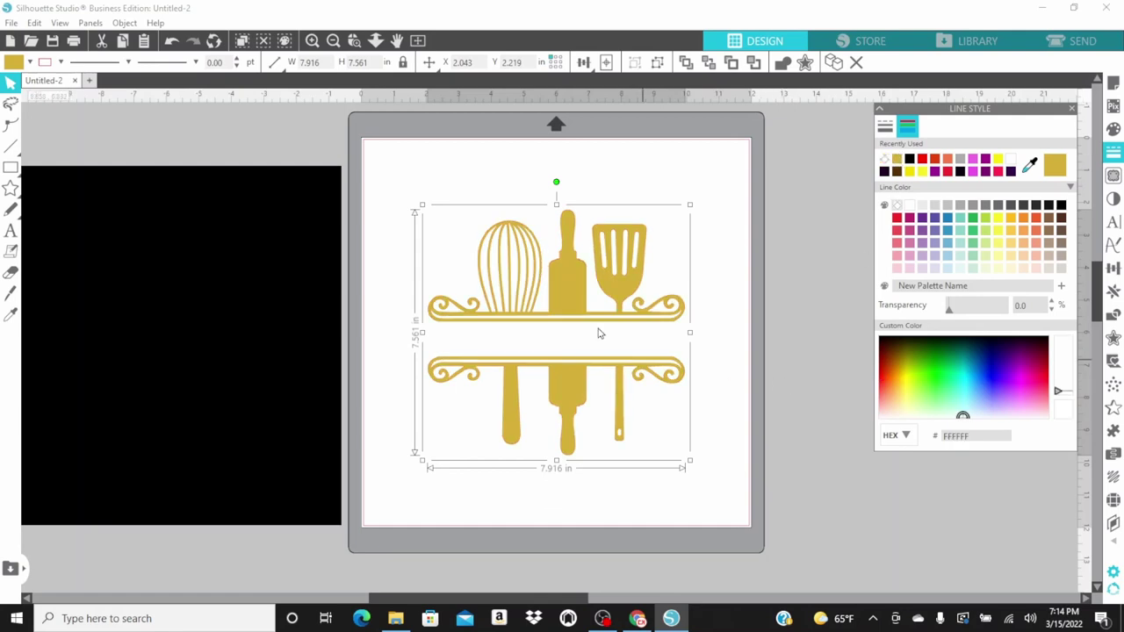
Step: Split the utensil monogram into separate top and bottom halves
left_click_drag(629, 272, 634, 253)
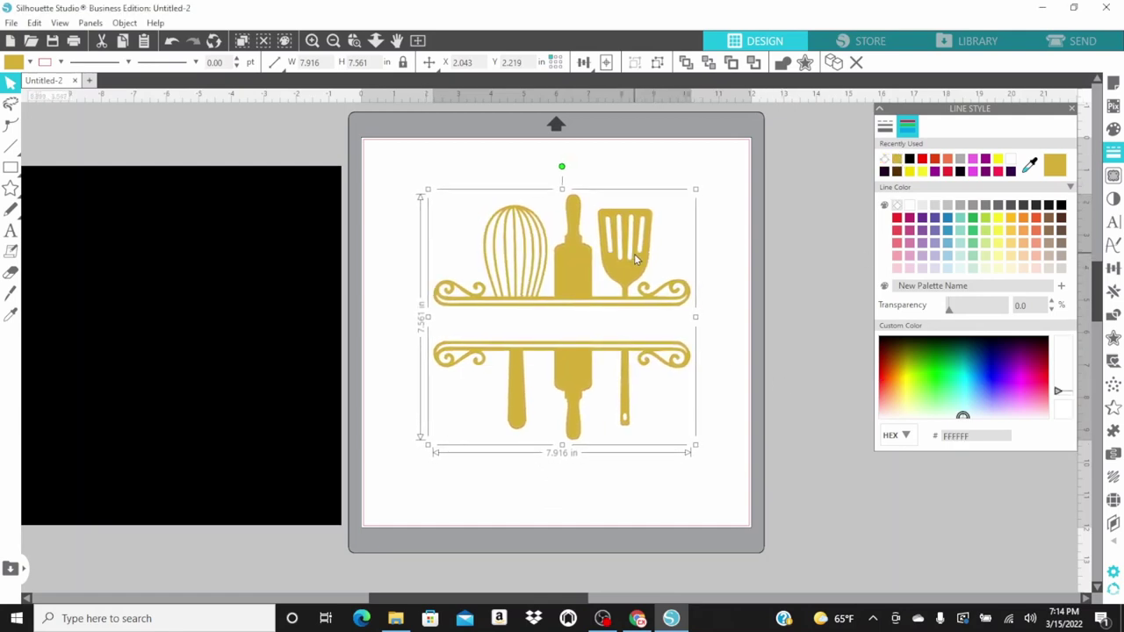
right_click(624, 270)
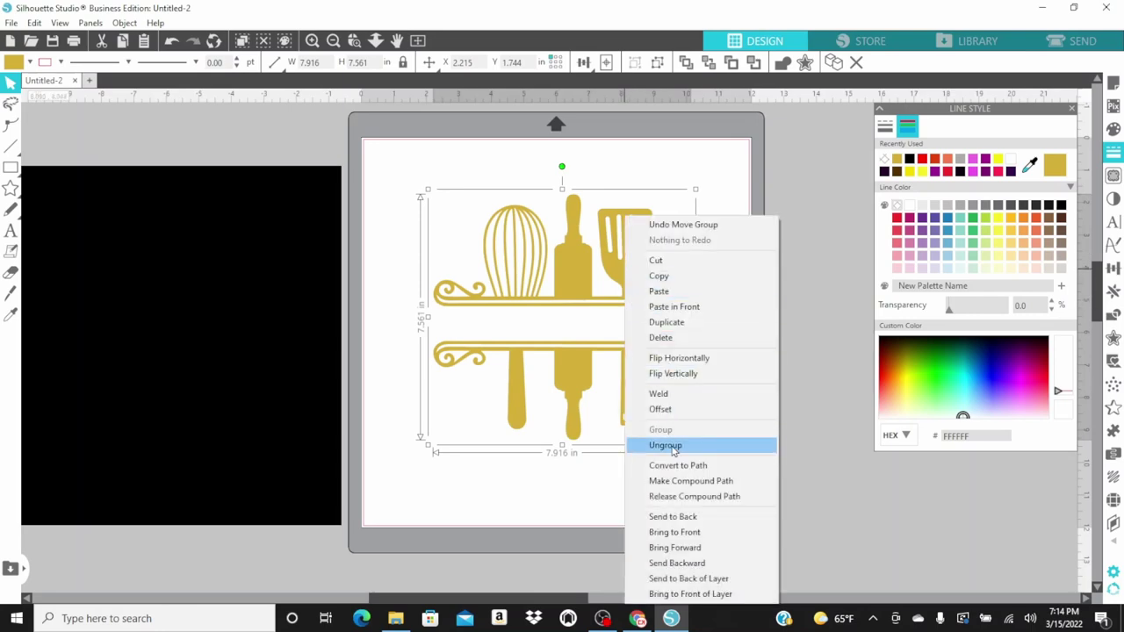
left_click(665, 445)
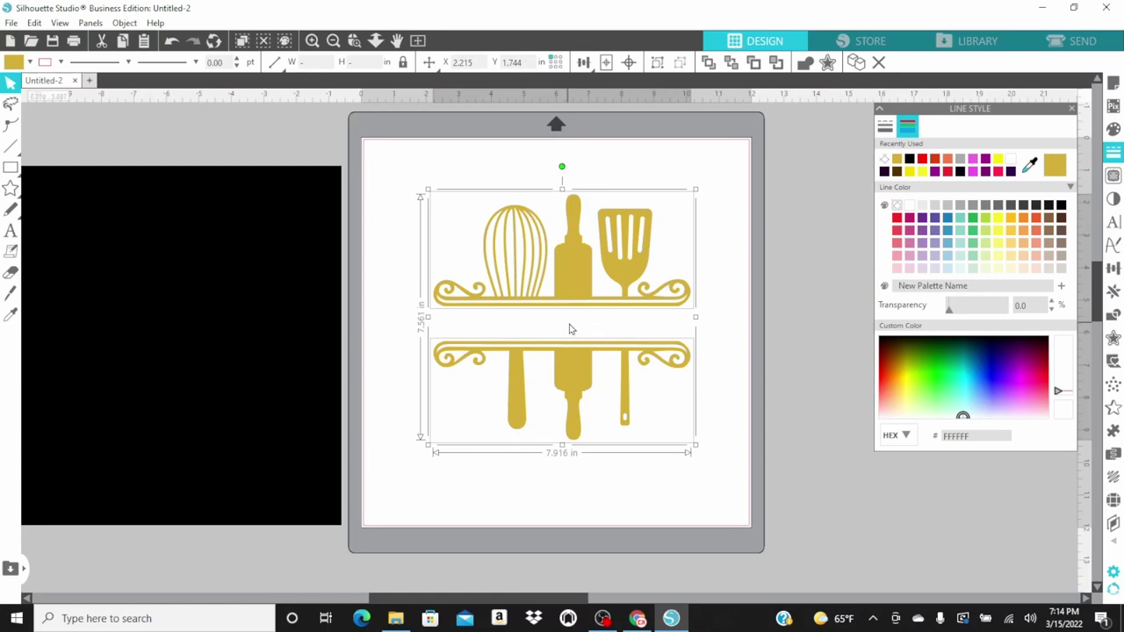
Step: Nudge the 7.915 x 3.042 in bottom half down four steps to widen the gap
left_click(815, 352)
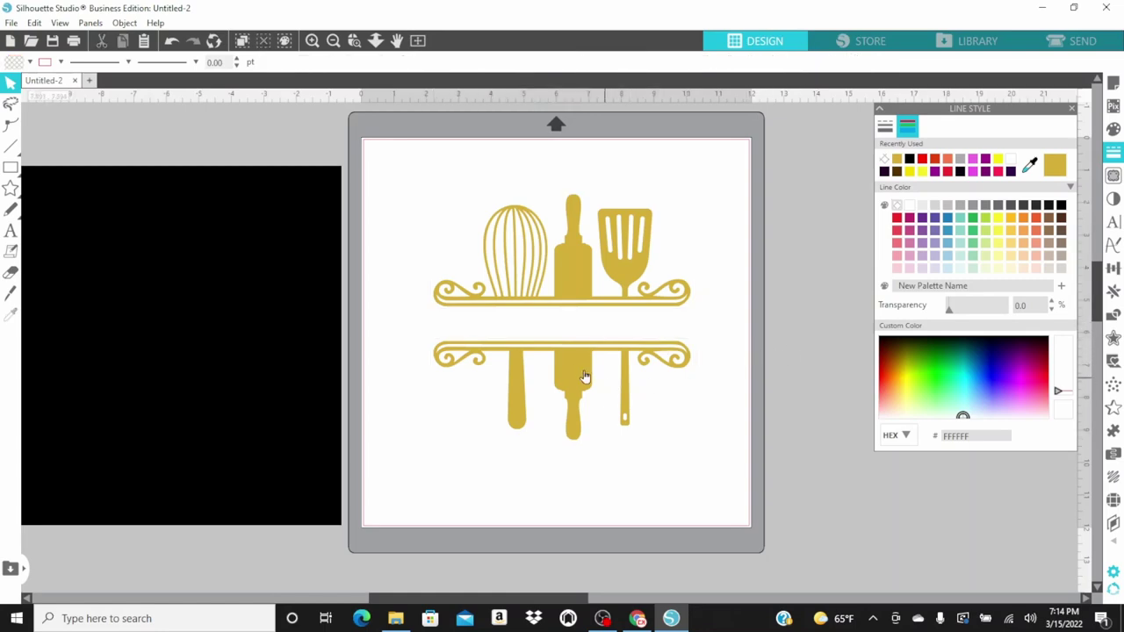
left_click(580, 368)
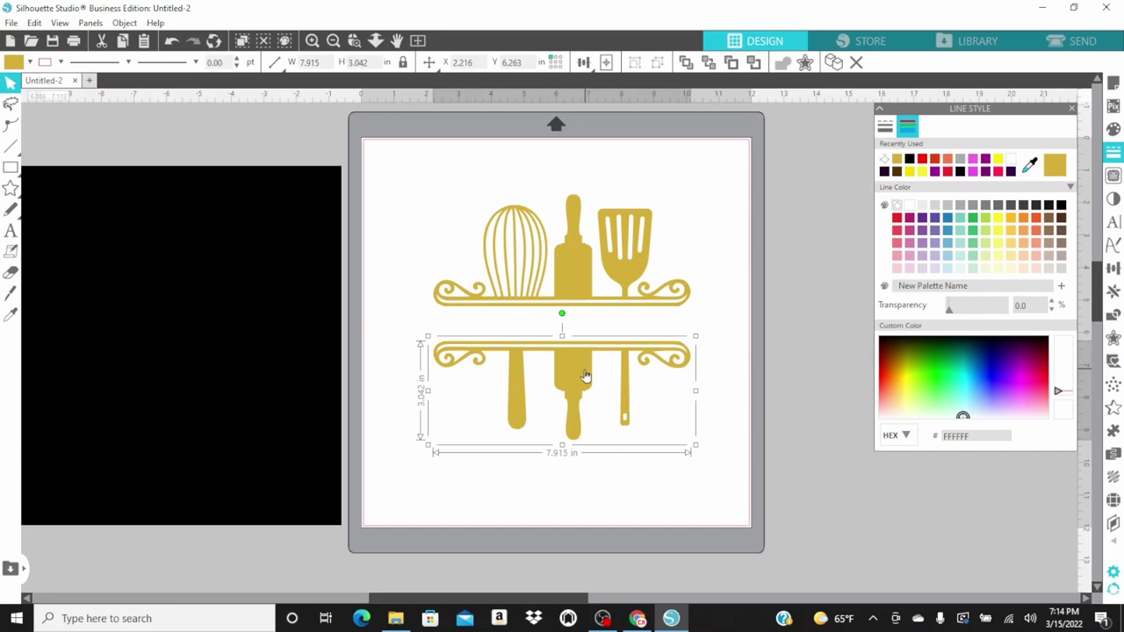
key("Down")
key("Down")
key("Down")
key("Down")
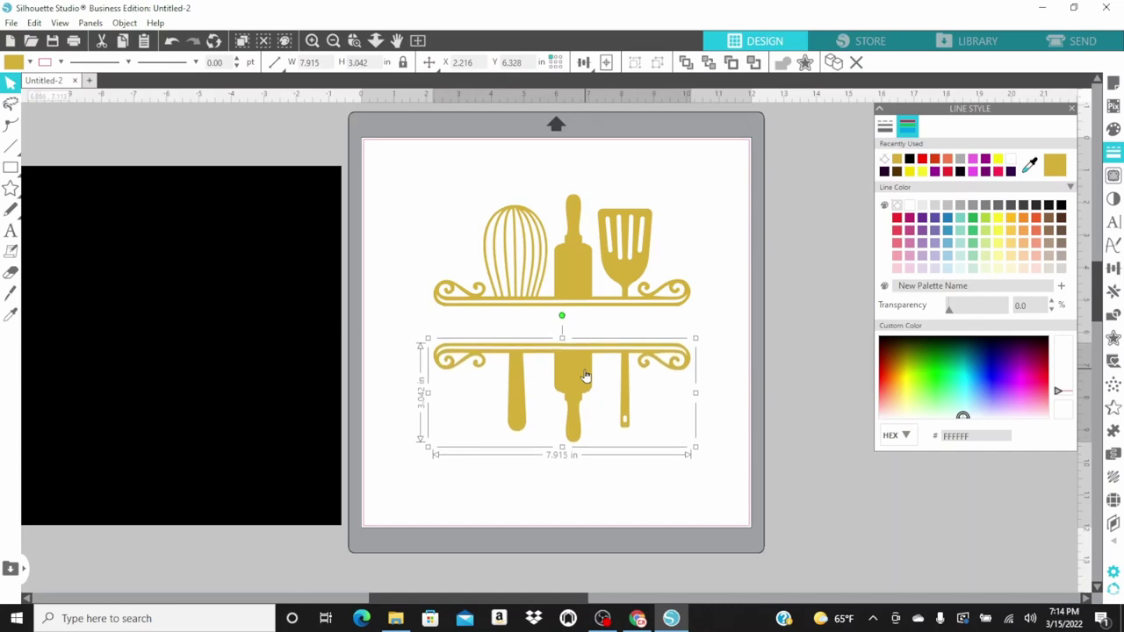
key("Down")
key("Down")
key("Down")
key("Down")
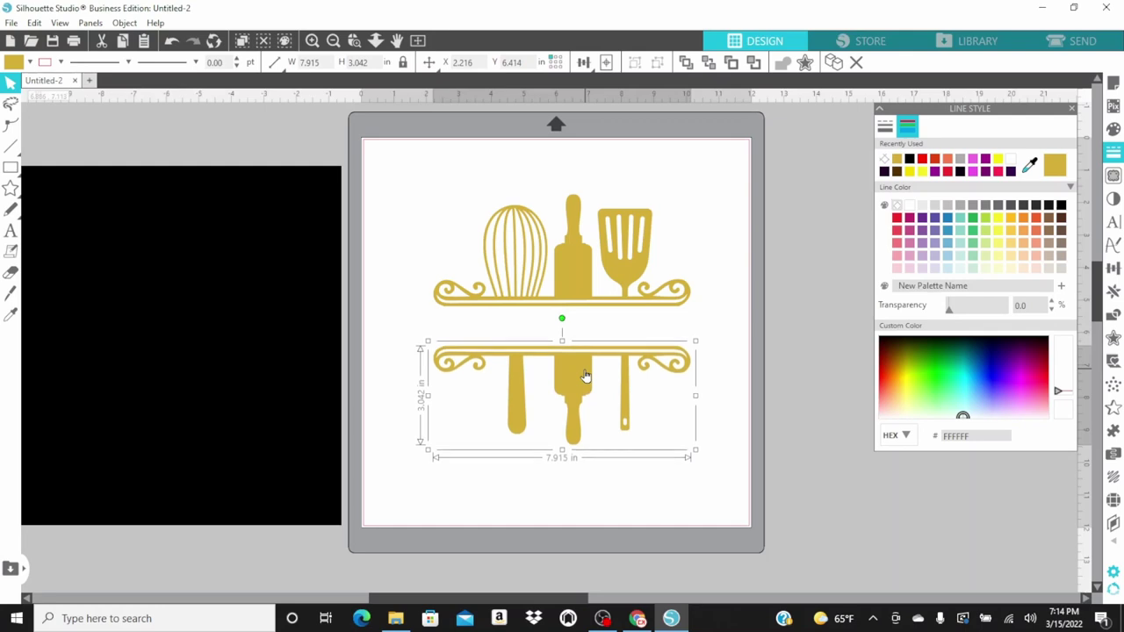
key("Down")
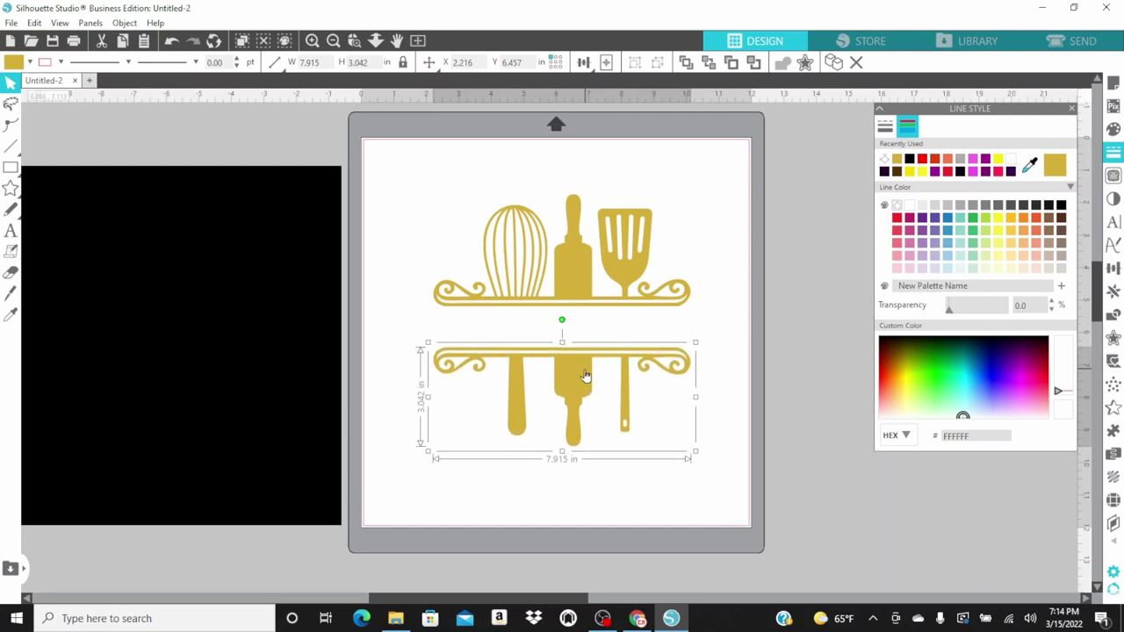
key("Down")
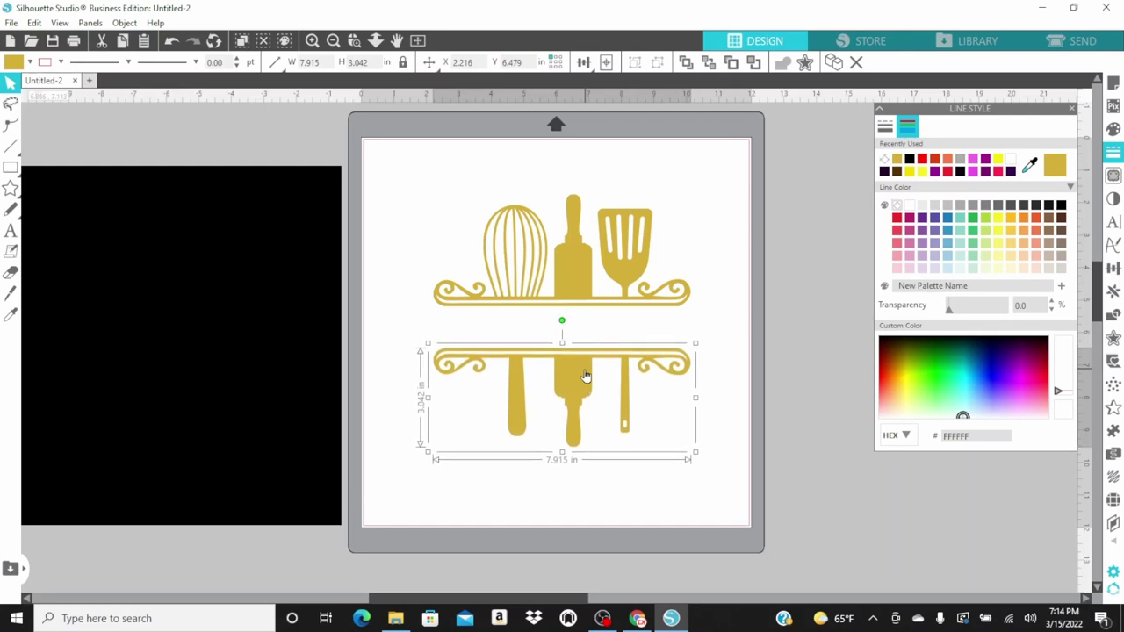
left_click(799, 298)
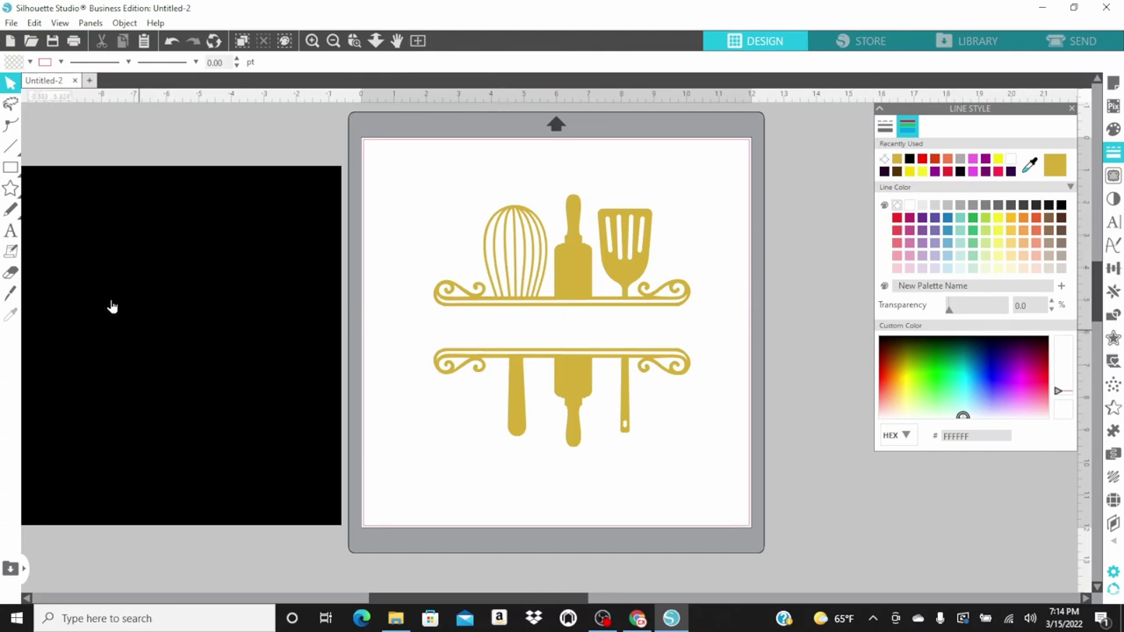
Step: Drag the 11.195 x 11.065 in black rectangle back onto the mat behind the gold monogram
left_click(160, 208)
left_click_drag(160, 208, 536, 185)
key("Escape")
key("Escape")
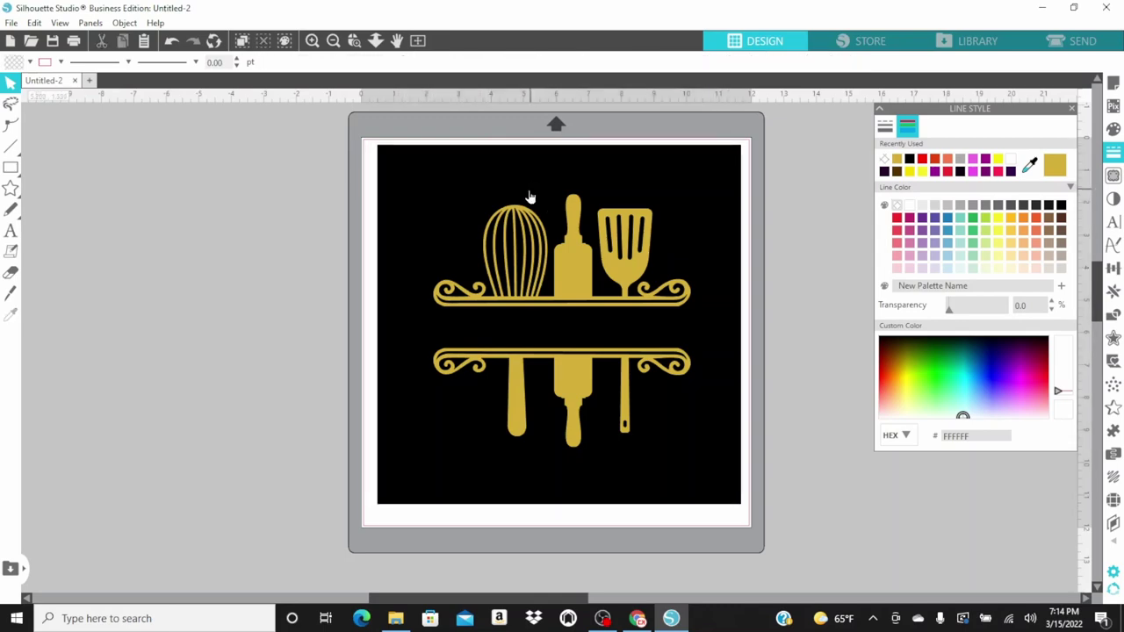
Step: Add Arial text 'THE MITCHELLS' left of the mat and shift it slightly down
left_click(12, 231)
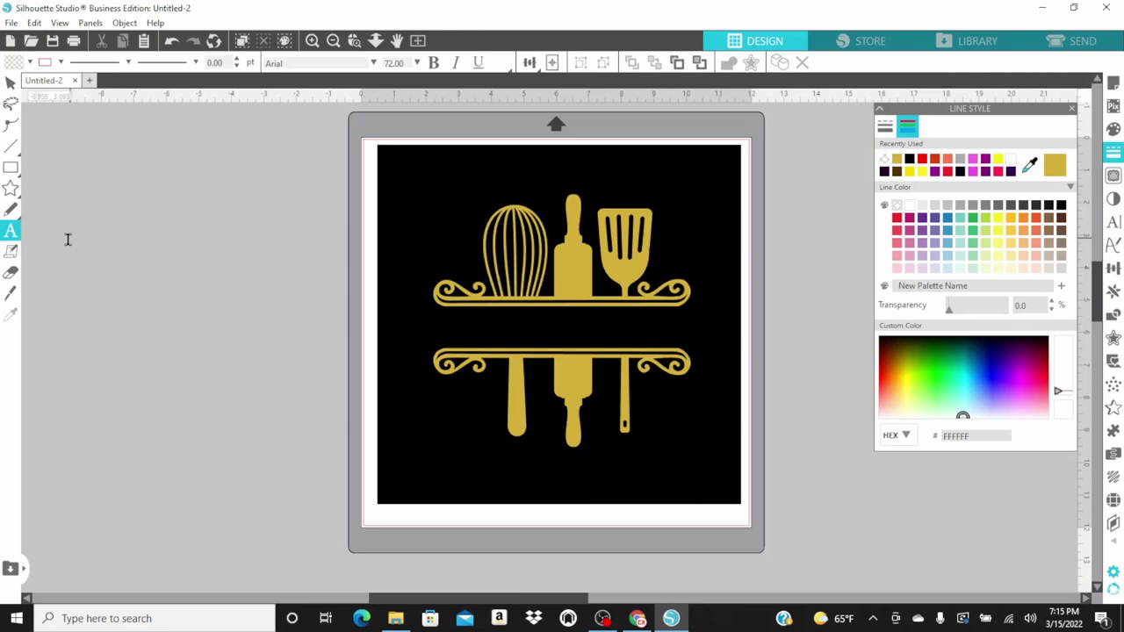
left_click(65, 250)
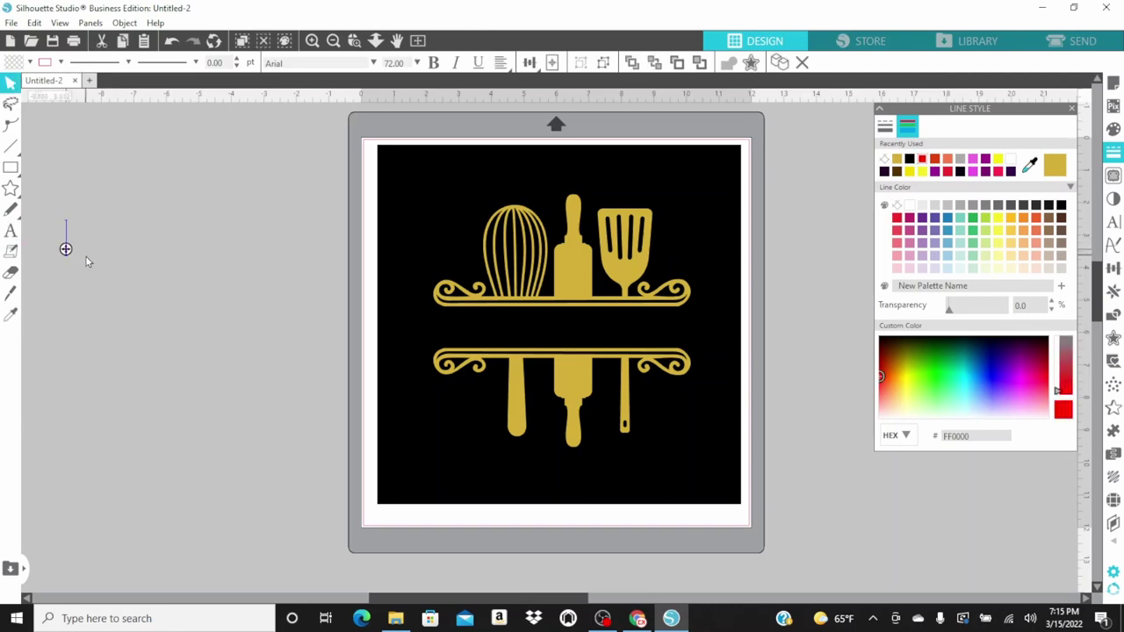
type("th")
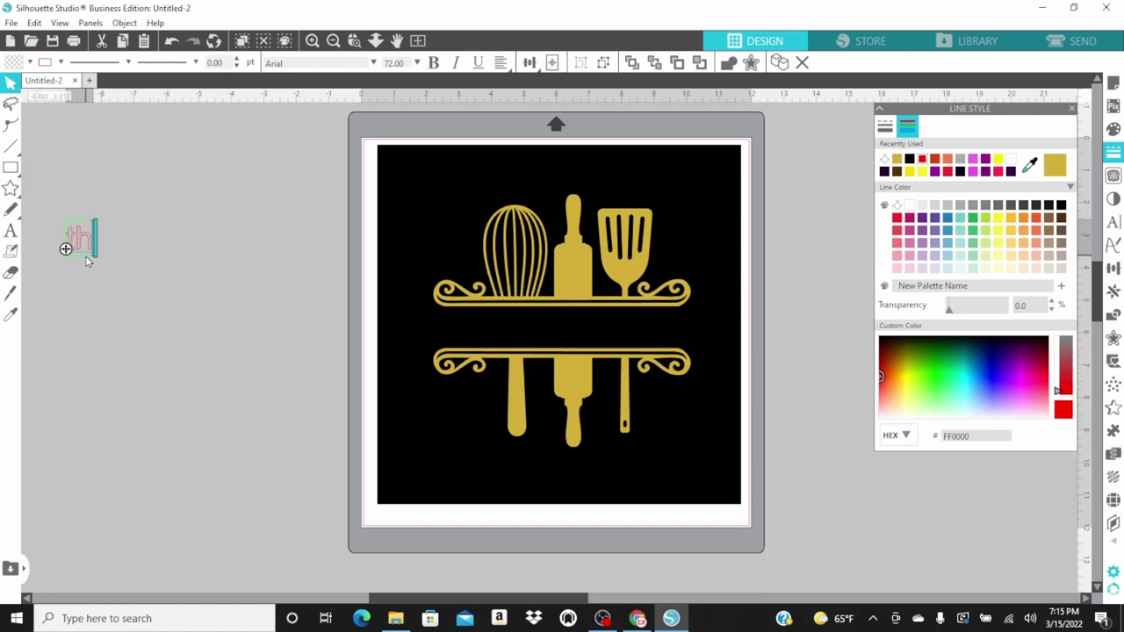
key("BackSpace")
key("BackSpace")
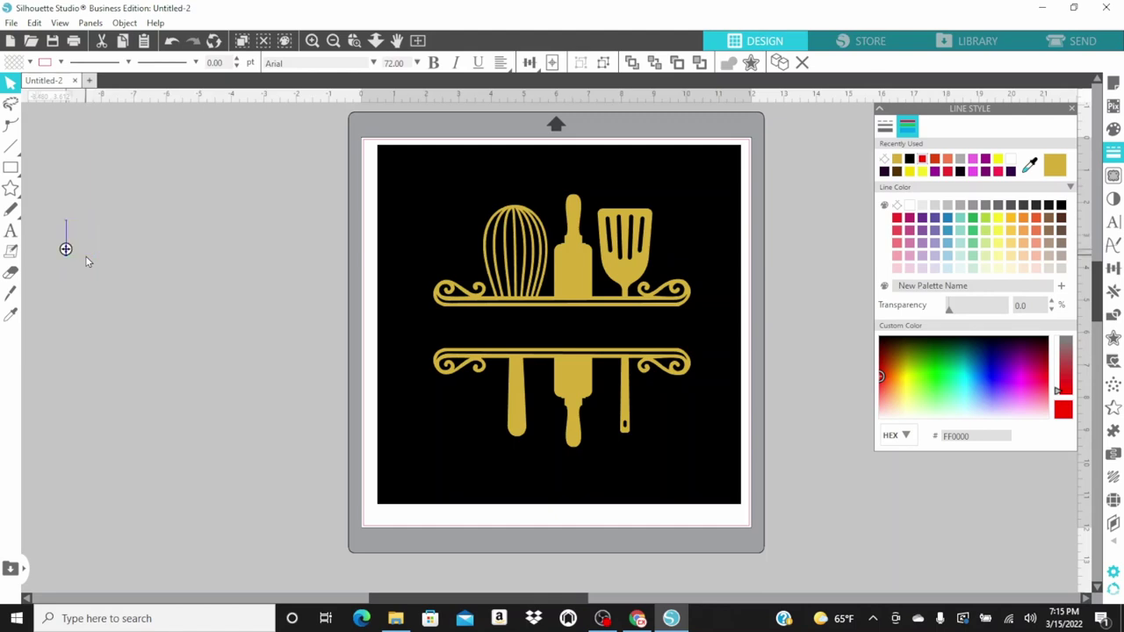
type("THE ")
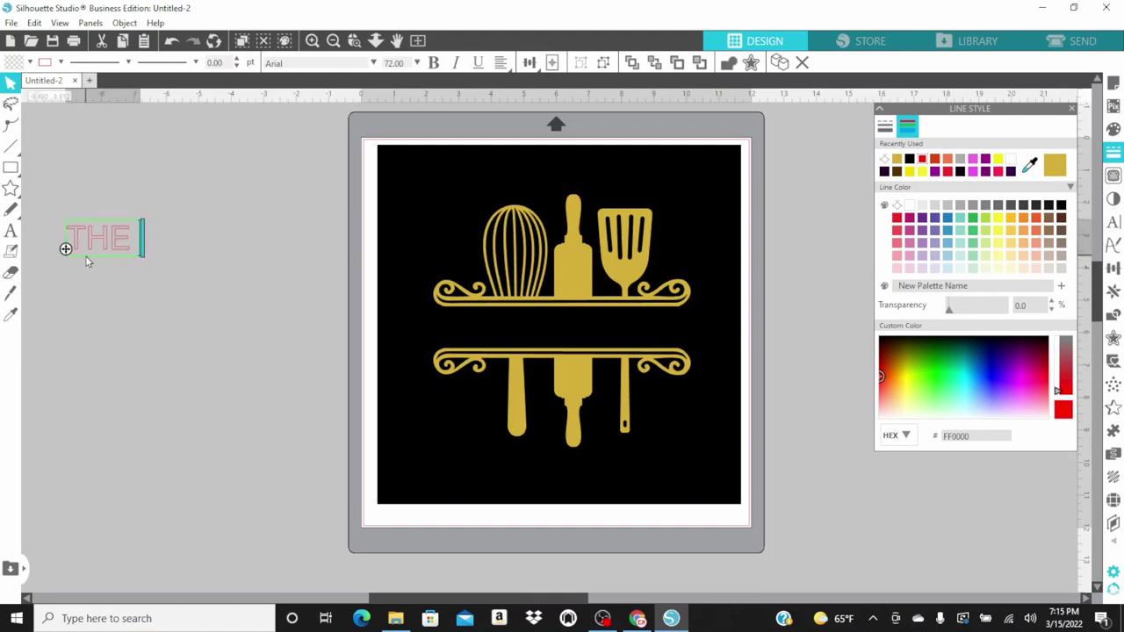
type("MITCHELLS")
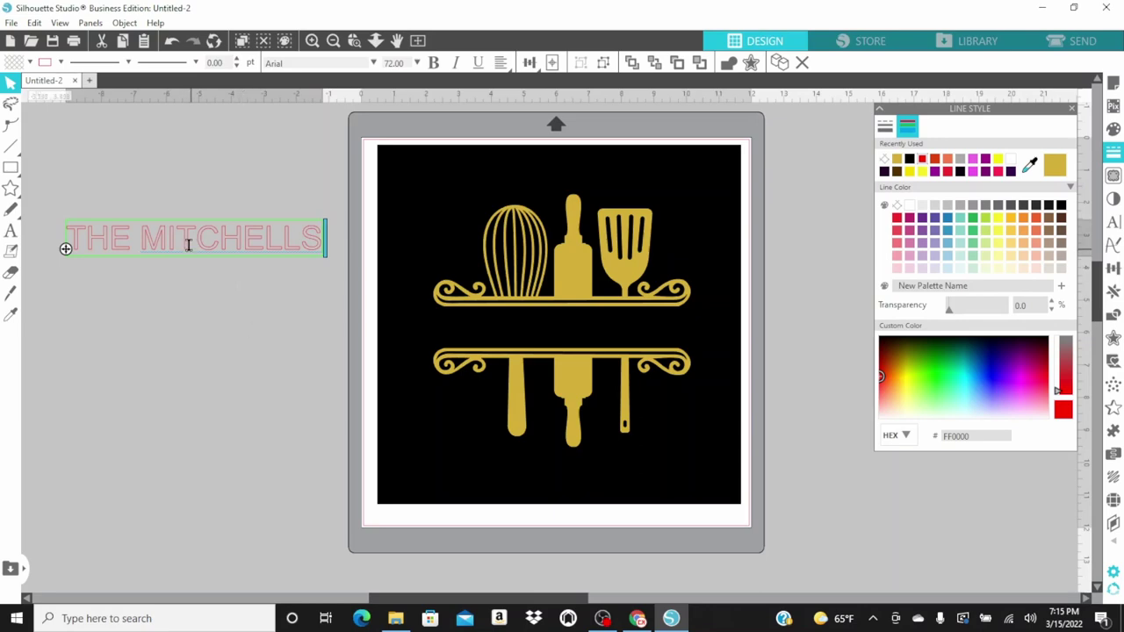
left_click(189, 277)
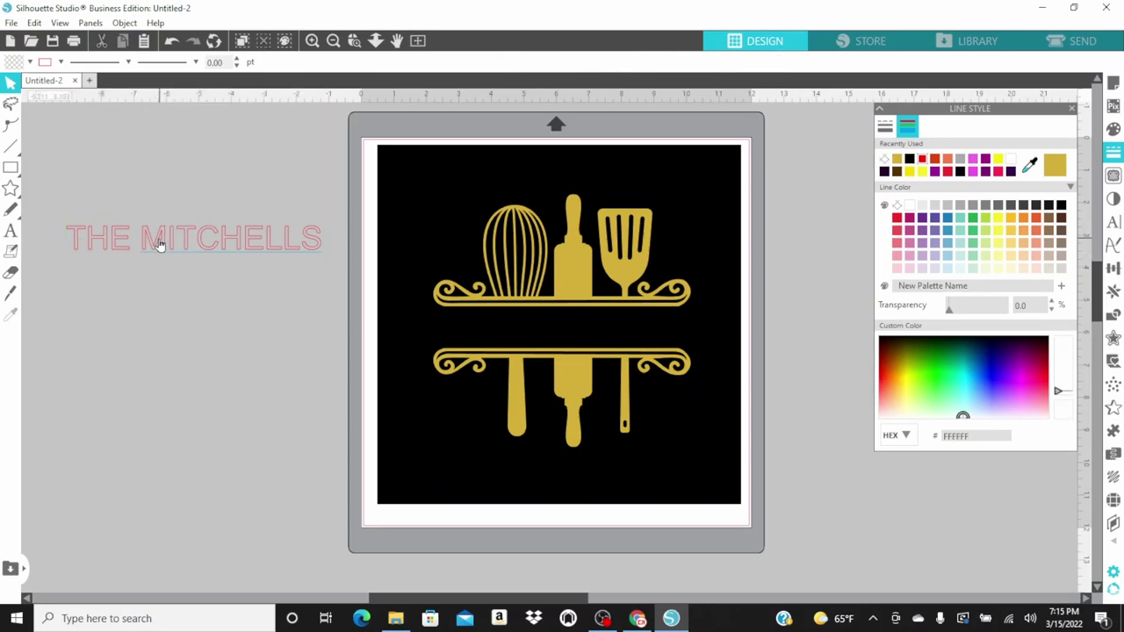
left_click_drag(158, 245, 177, 299)
left_click(124, 318)
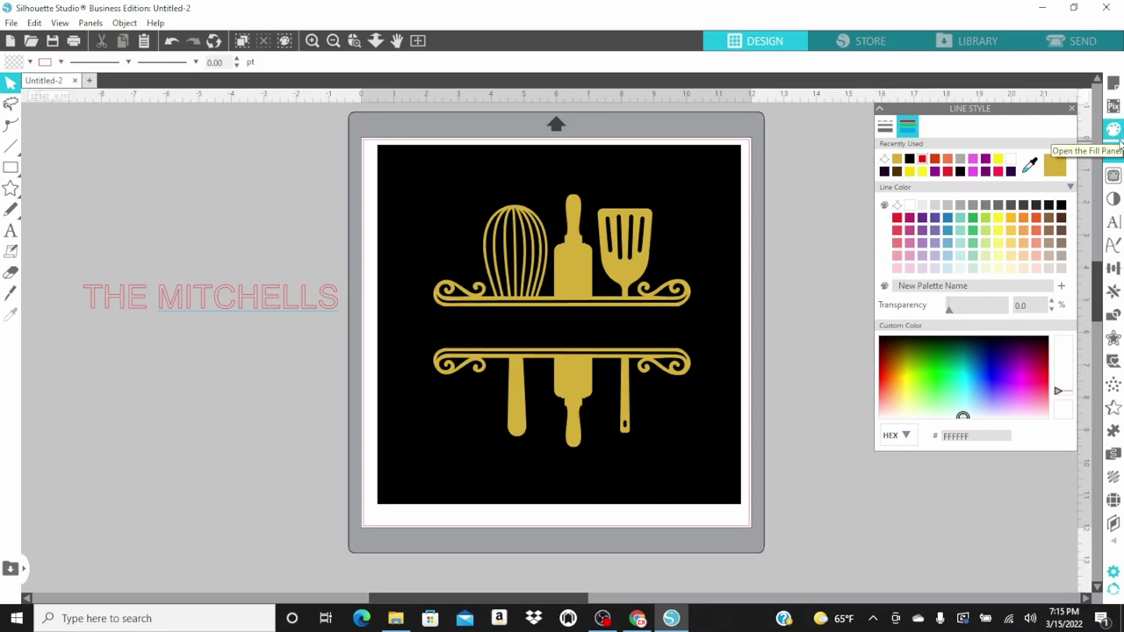
Step: Give THE MITCHELLS a solid gold (D4AF37) fill with no outline colour
left_click(1057, 170)
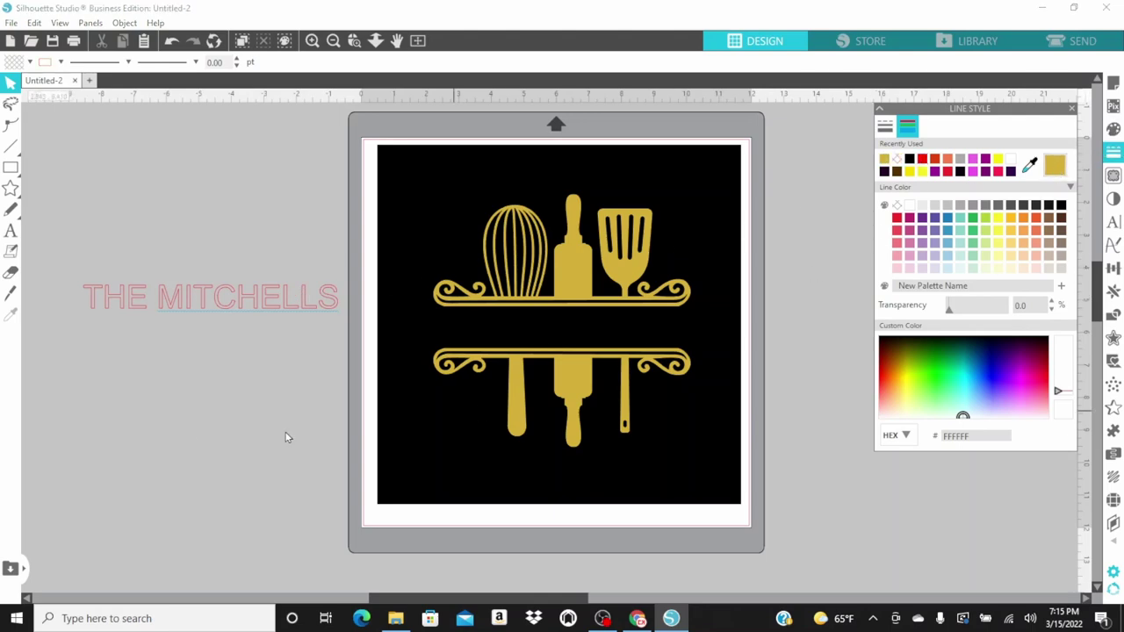
left_click(180, 302)
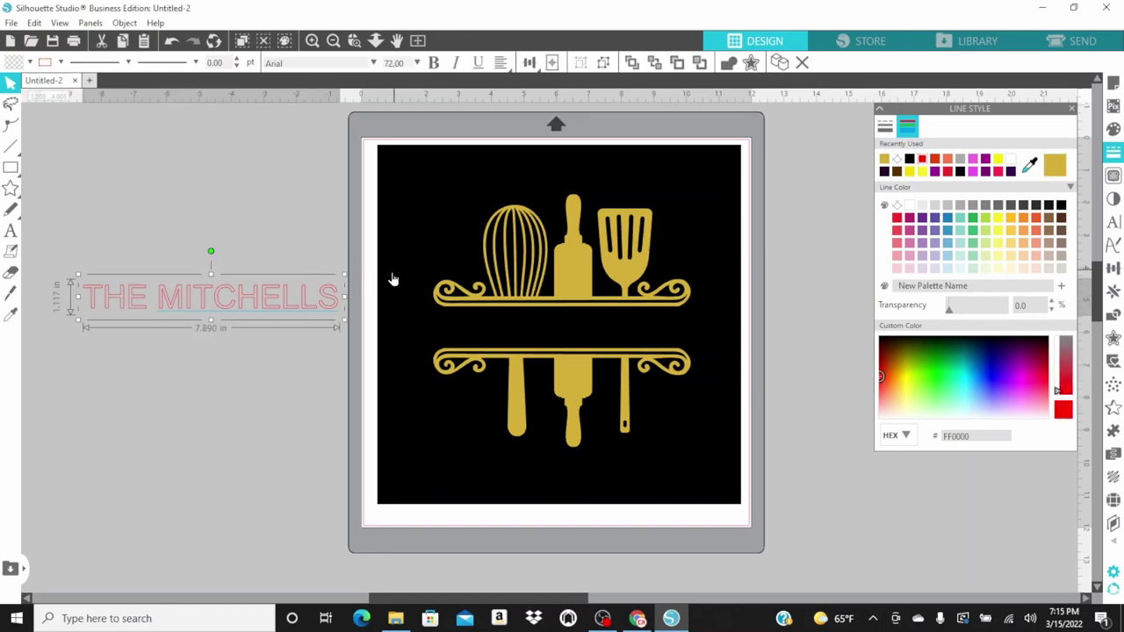
left_click(1057, 170)
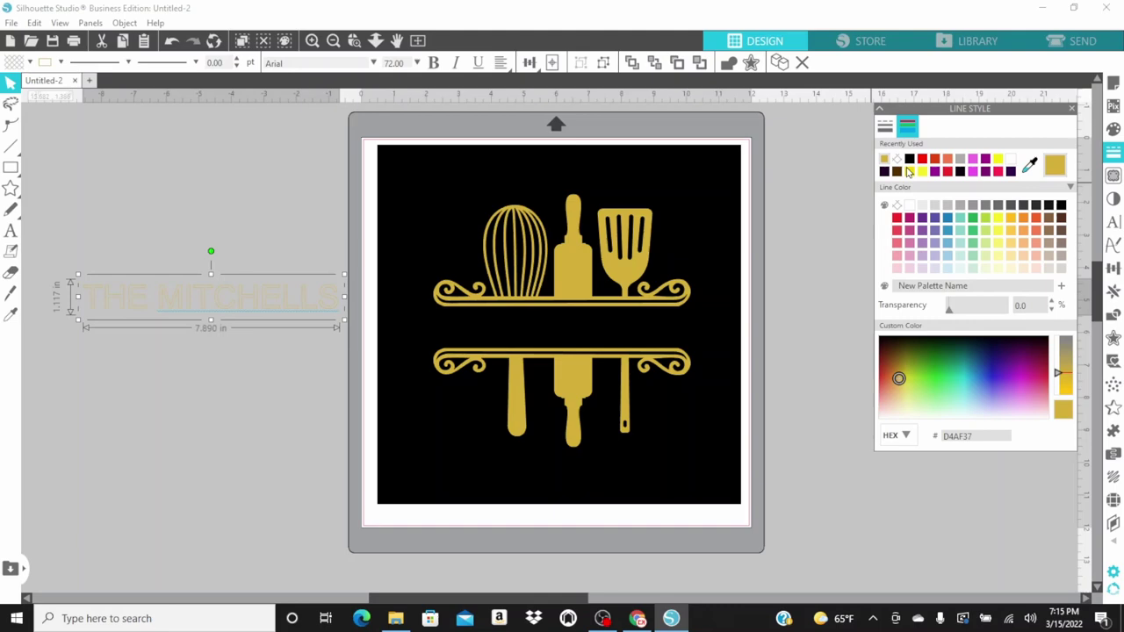
left_click(896, 159)
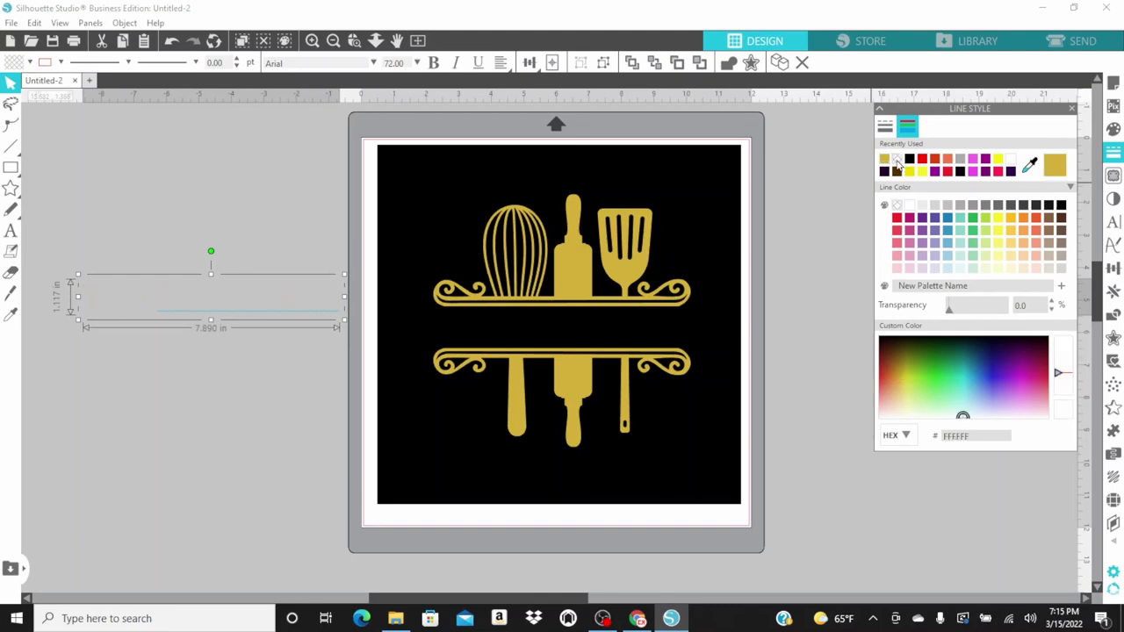
left_click(1113, 130)
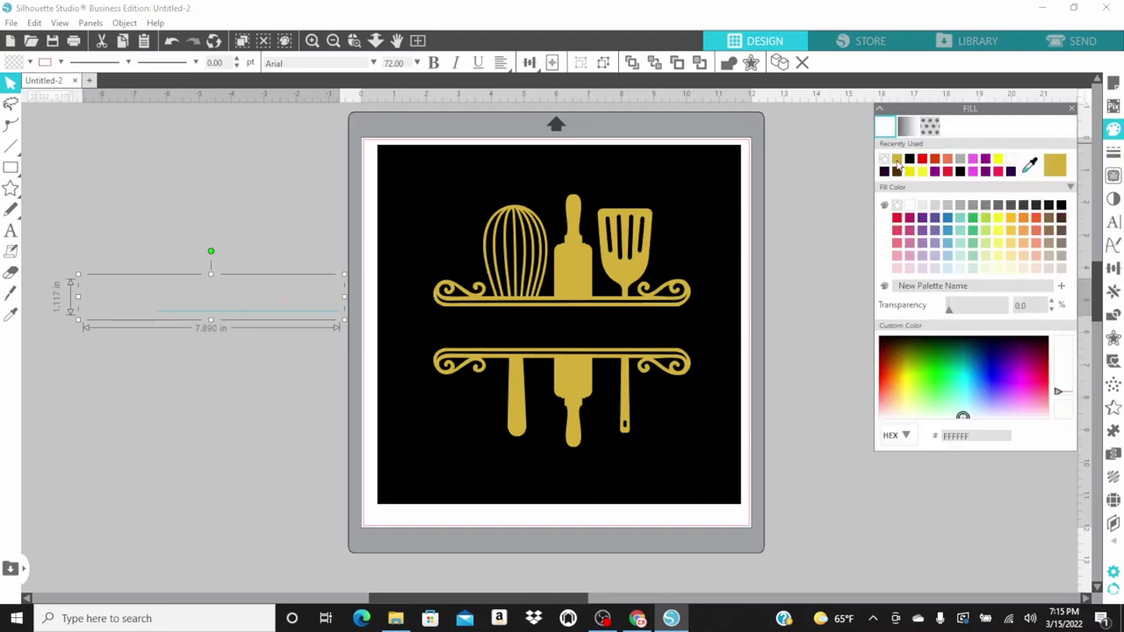
left_click(897, 161)
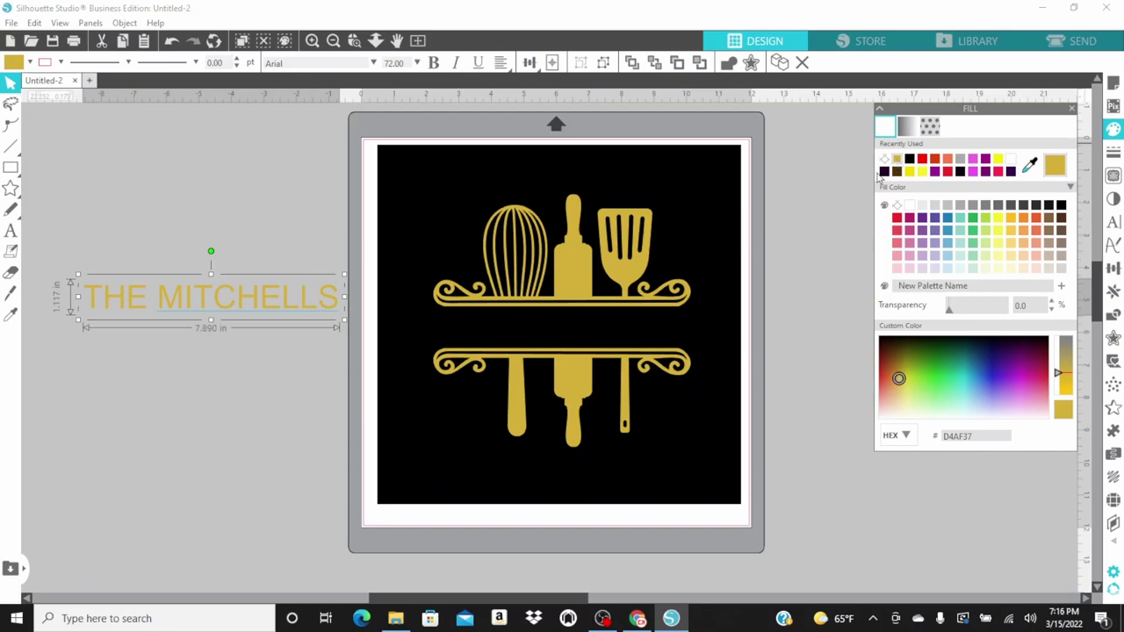
left_click(167, 354)
left_click(166, 299)
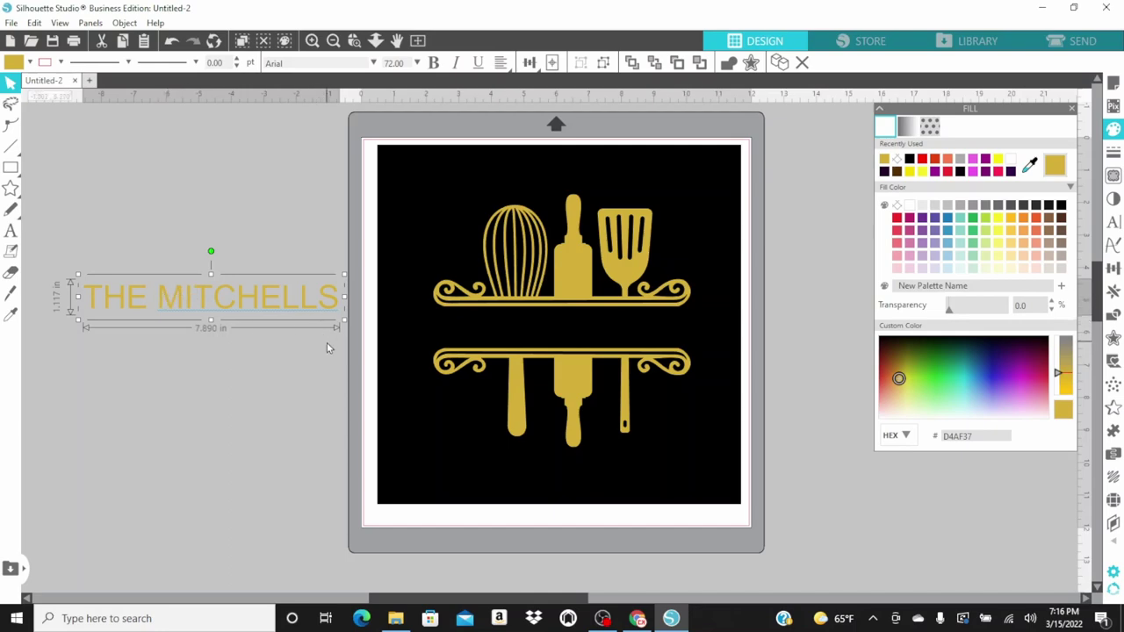
Step: Set THE MITCHELLS in Book Antiqua and move it onto the band between the halves
left_click(1115, 223)
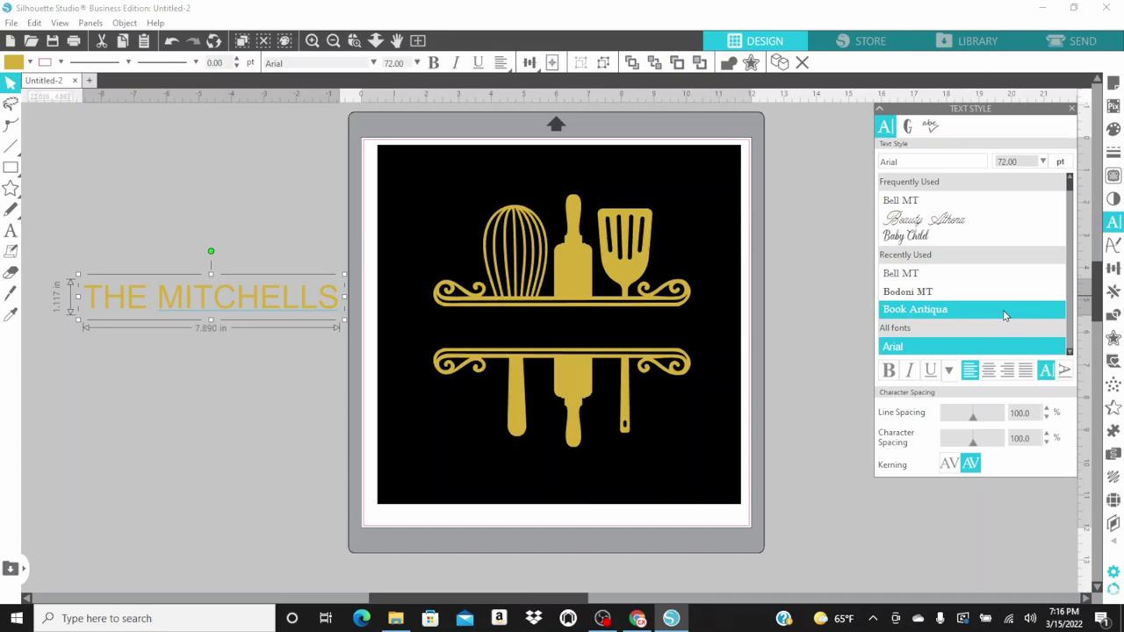
left_click(923, 310)
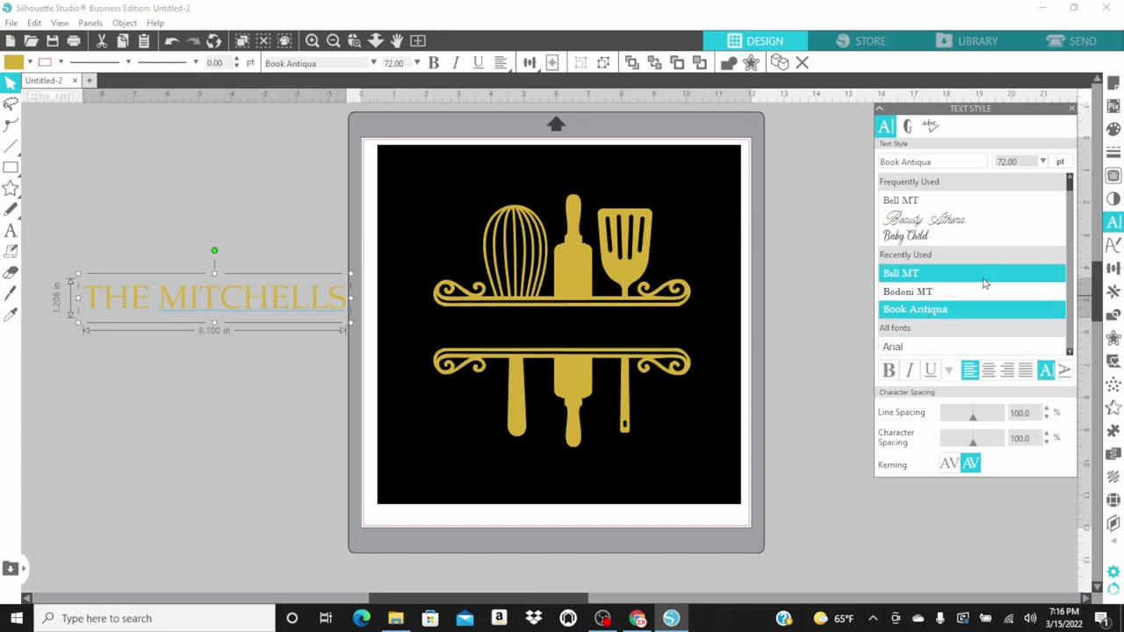
left_click_drag(175, 301, 525, 326)
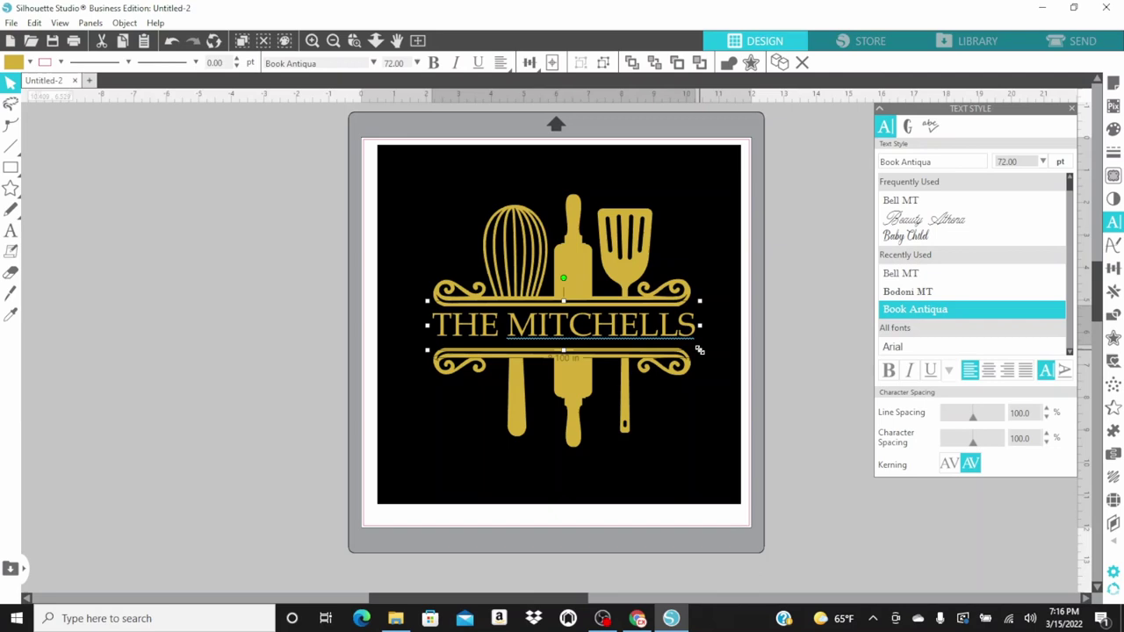
Step: Resize and nudge the name to 67.72 pt, centred in the split monogram
left_click_drag(700, 350, 683, 350)
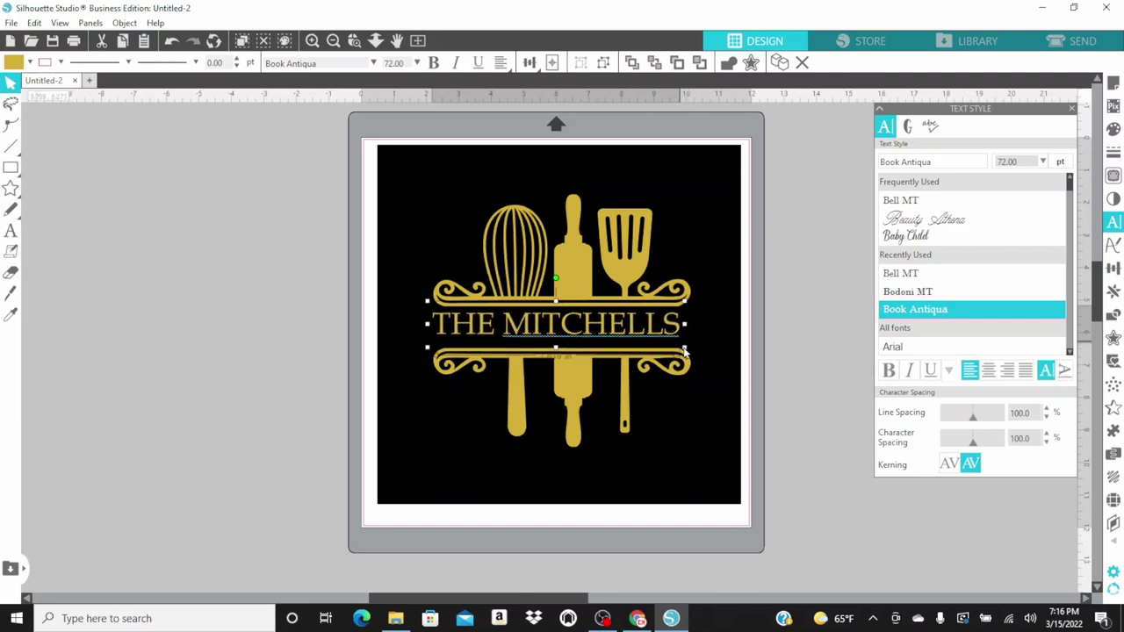
left_click_drag(567, 334, 573, 335)
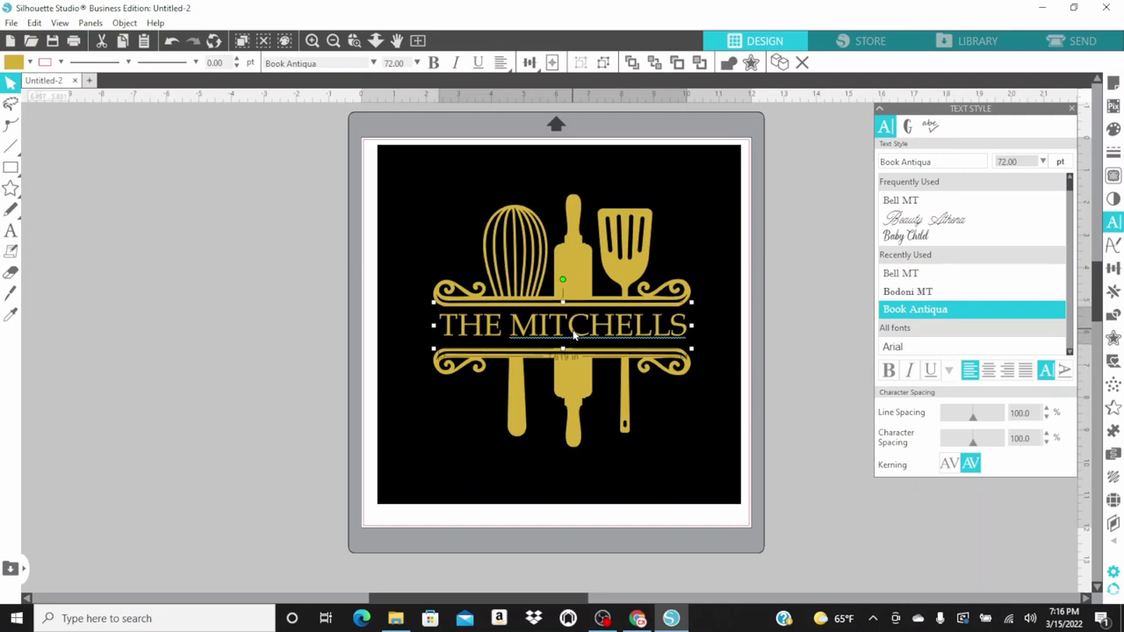
left_click_drag(574, 334, 575, 336)
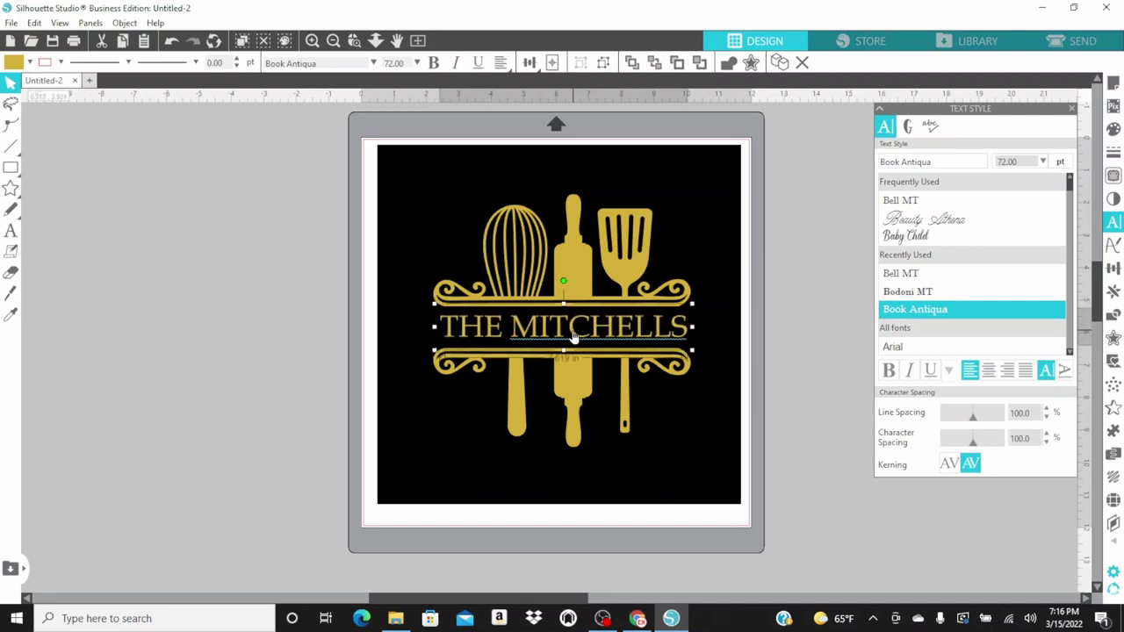
left_click(290, 349)
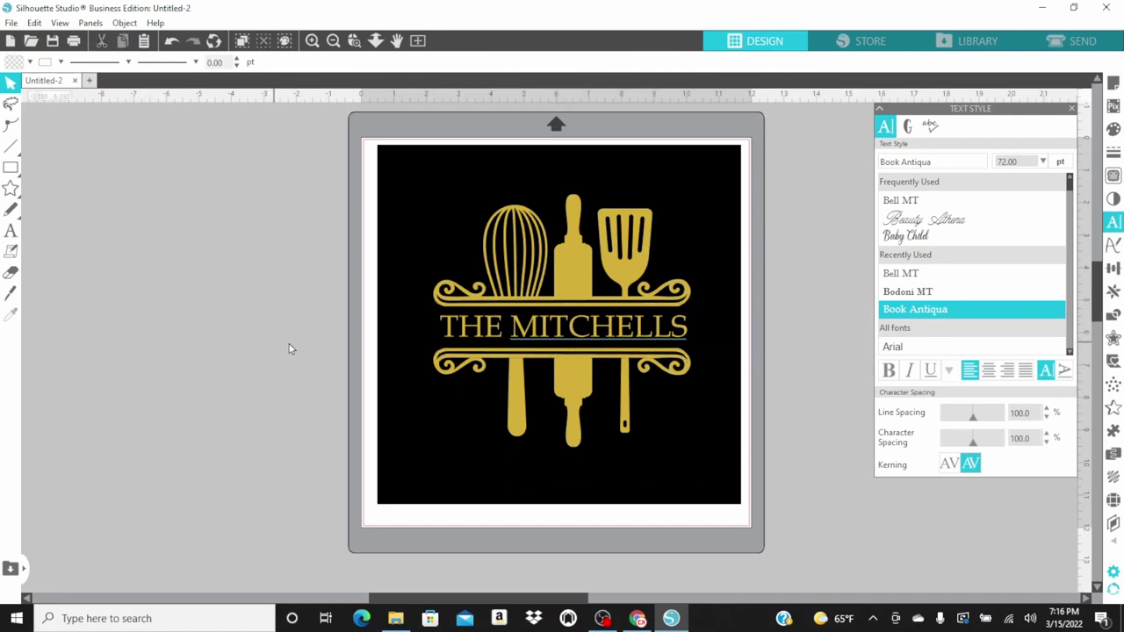
left_click(658, 334)
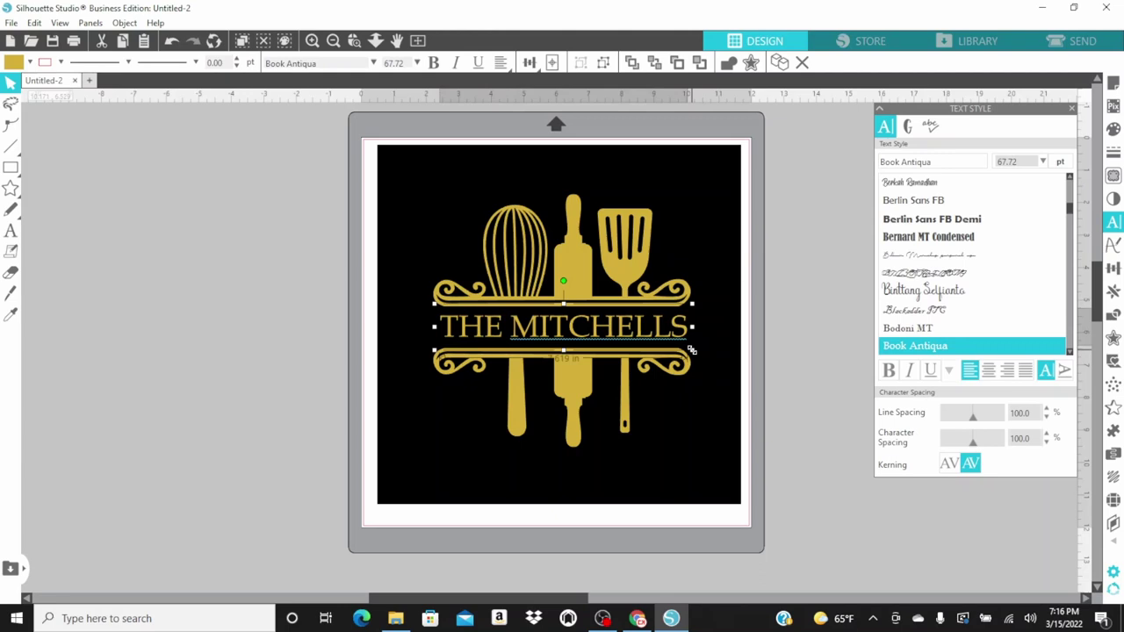
mouse_move(690, 350)
left_mouse_down()
mouse_move(627, 350)
mouse_move(674, 351)
left_mouse_up()
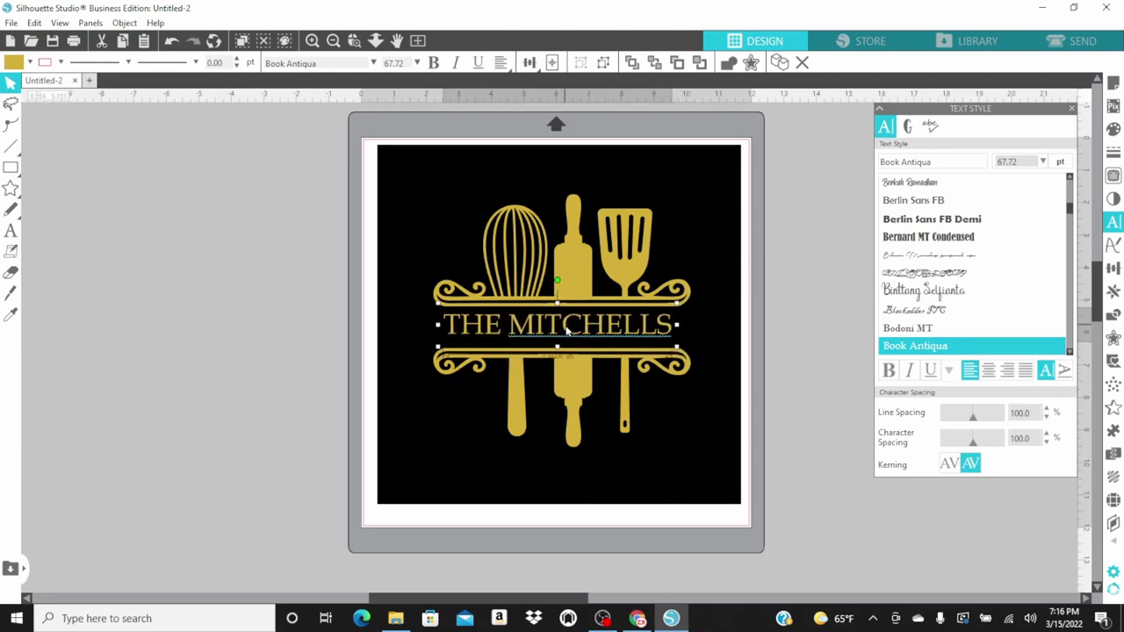
left_click_drag(567, 329, 570, 330)
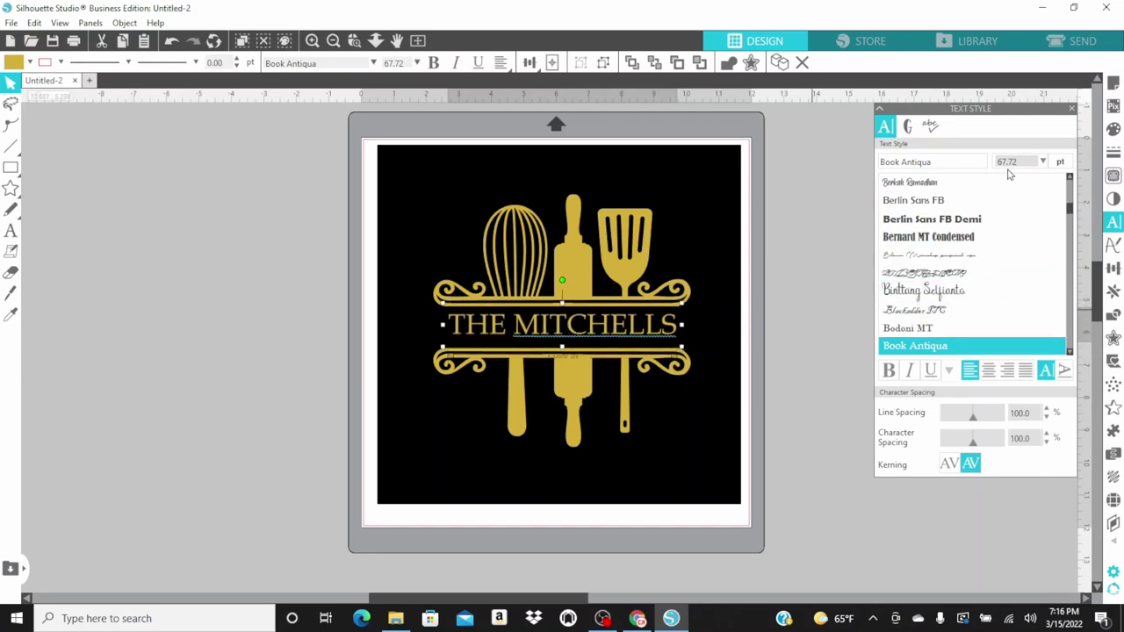
Step: Preview Binttang Selfianto, Blackadder ITC, Bodoni MT, Book Antiqua and Bookman Old Style on the name
left_click(940, 297)
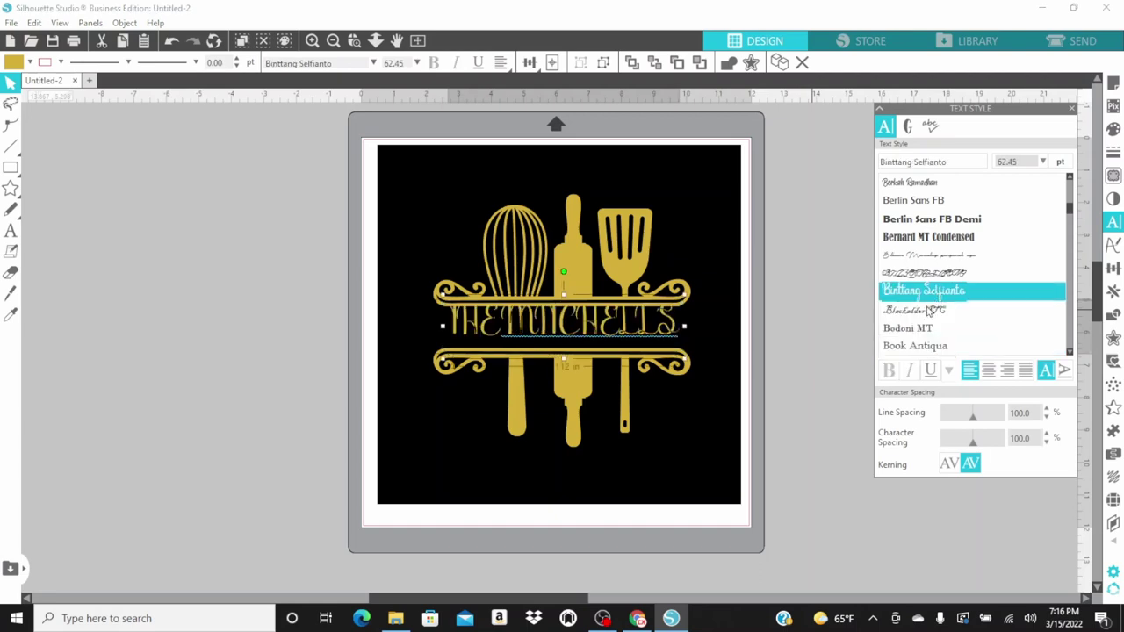
left_click(911, 313)
left_click(909, 333)
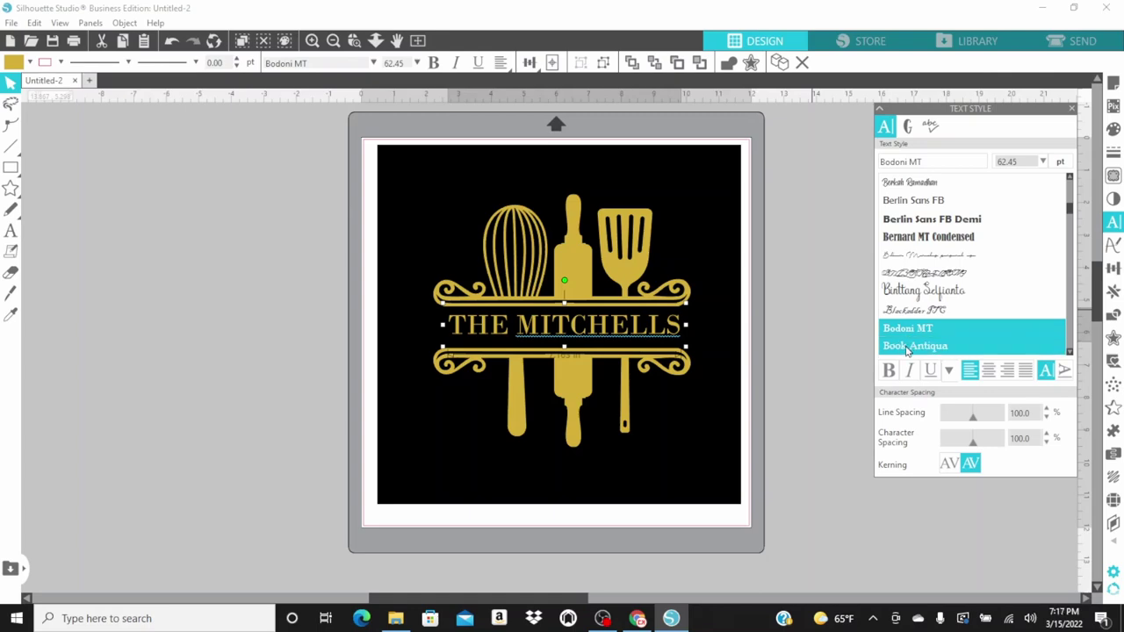
left_click(906, 349)
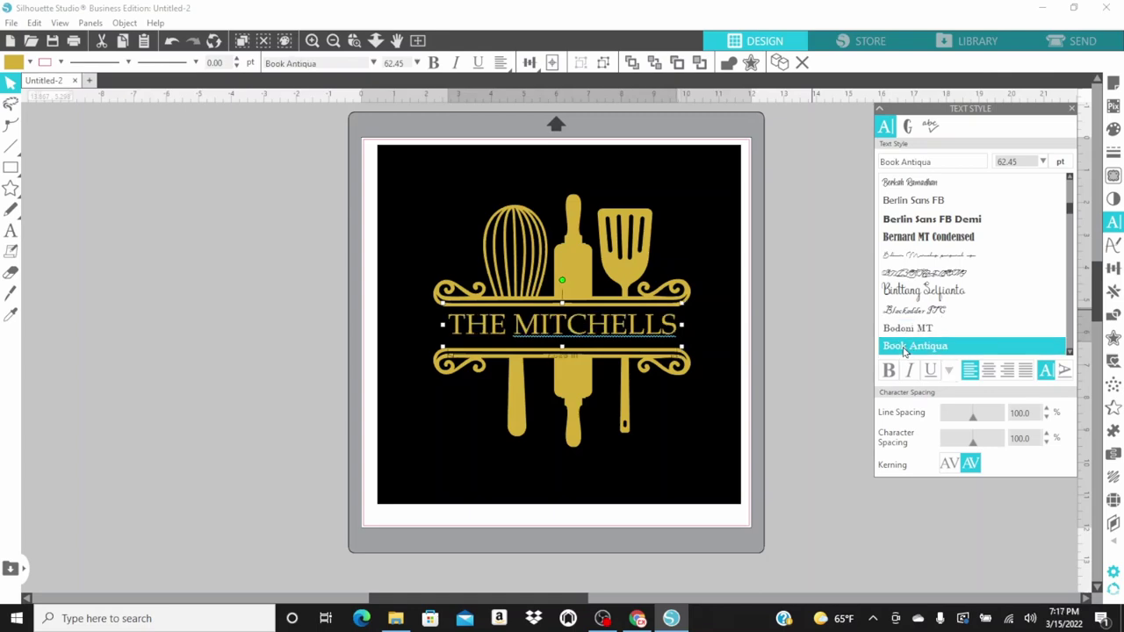
scroll(964, 323, "down", 1)
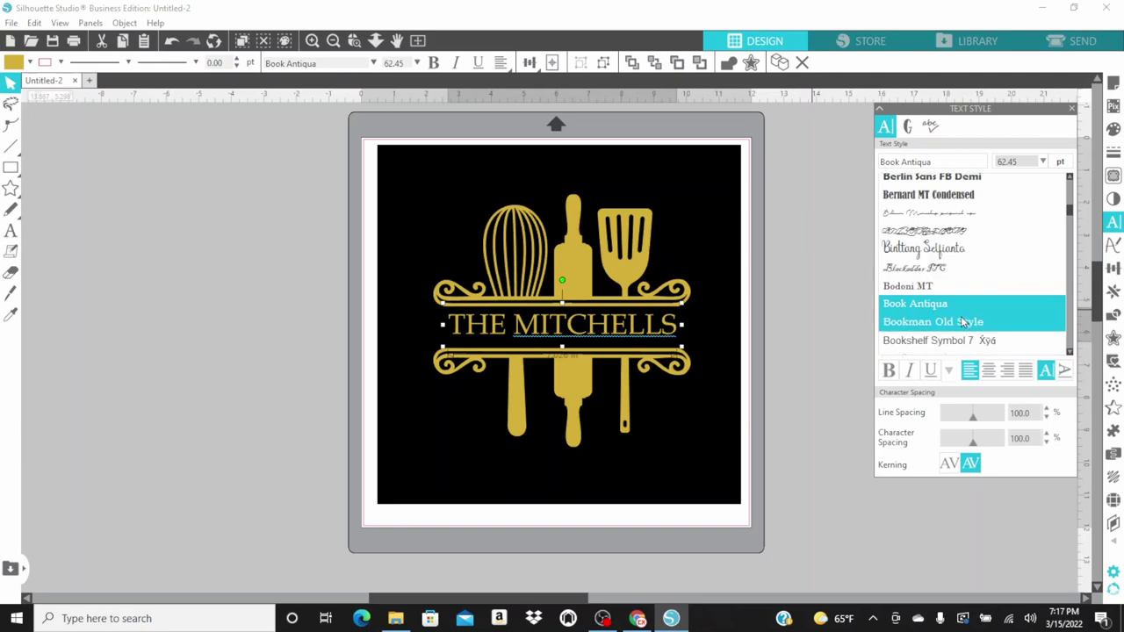
left_click(960, 322)
Step: Try Britannic Bold through Calisto MT, settle on Bodoni MT, and drag the name left off the mat
scroll(1013, 289, "down", 1)
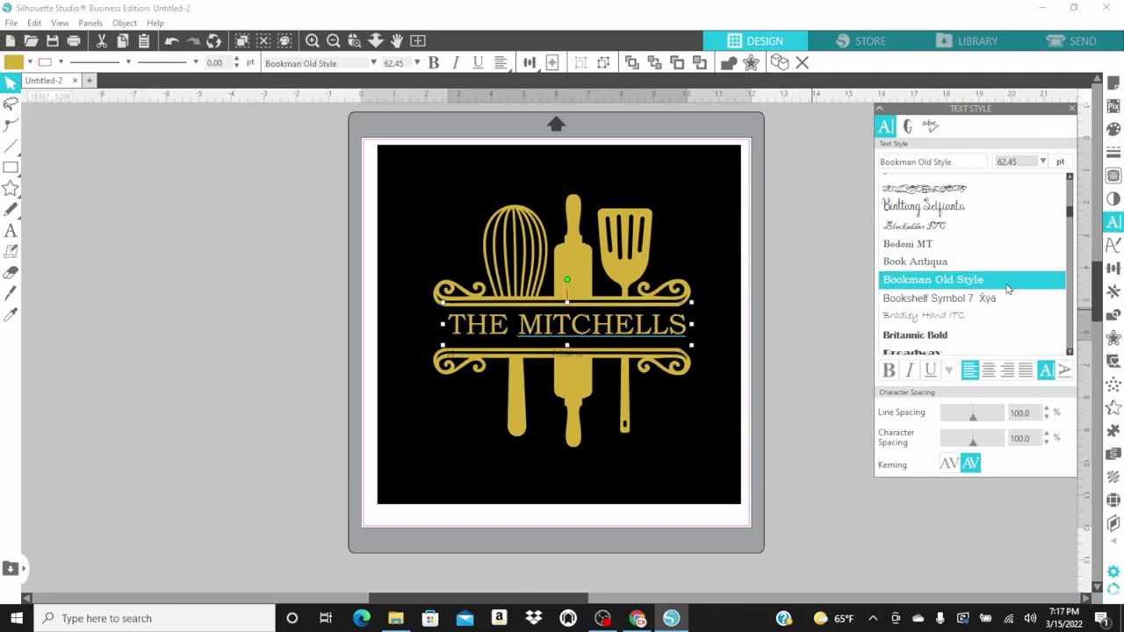
left_click(974, 334)
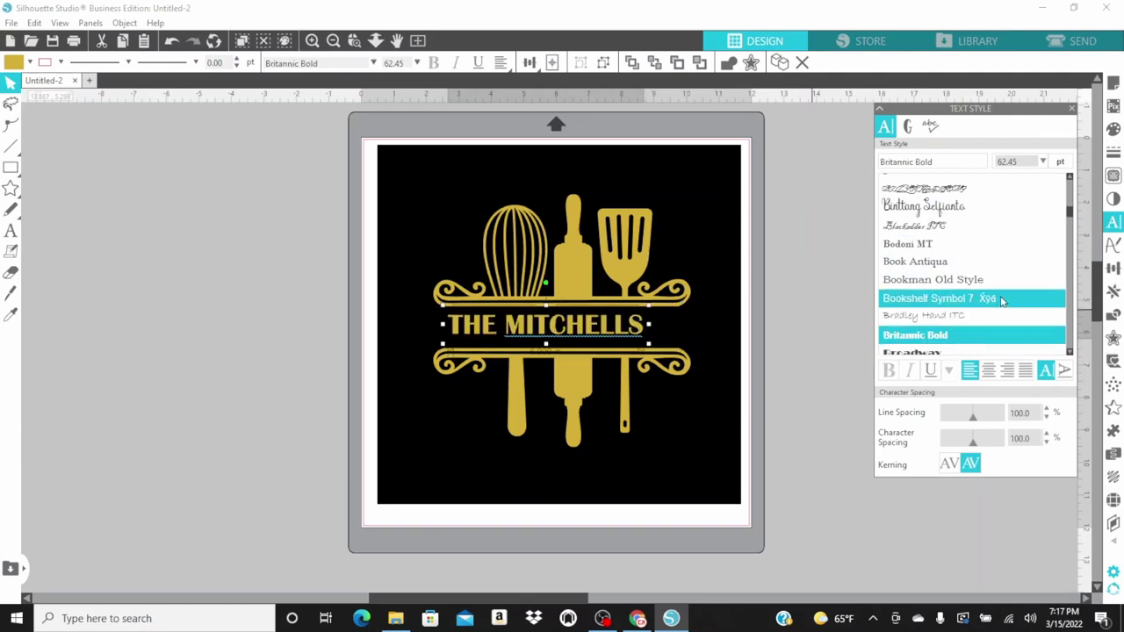
scroll(1002, 304, "down", 1)
scroll(1001, 304, "down", 1)
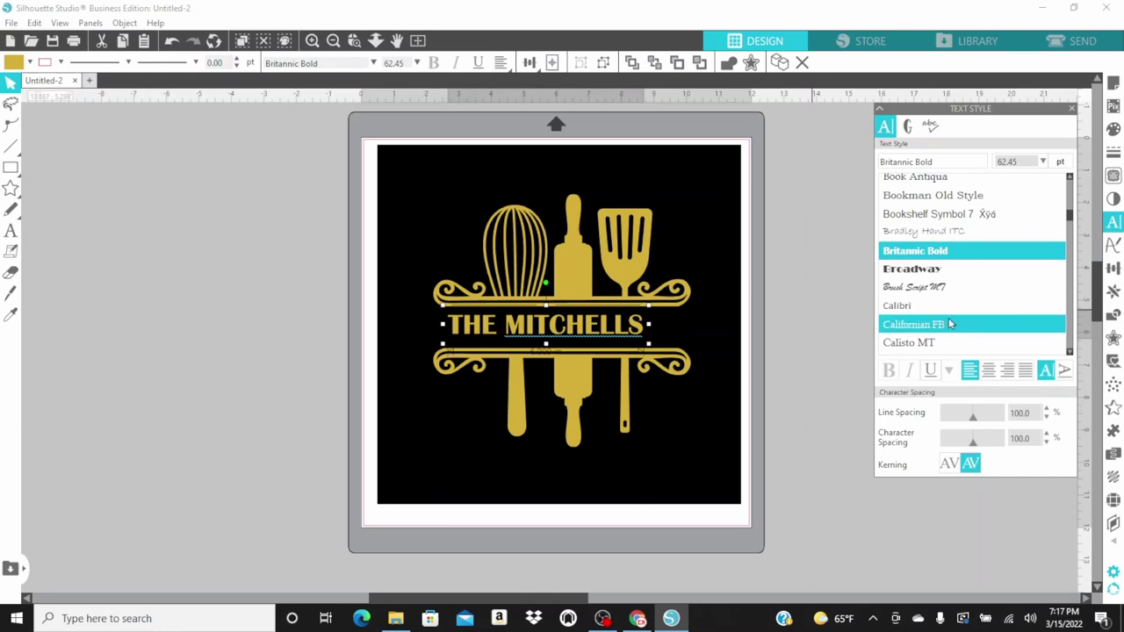
left_click(920, 271)
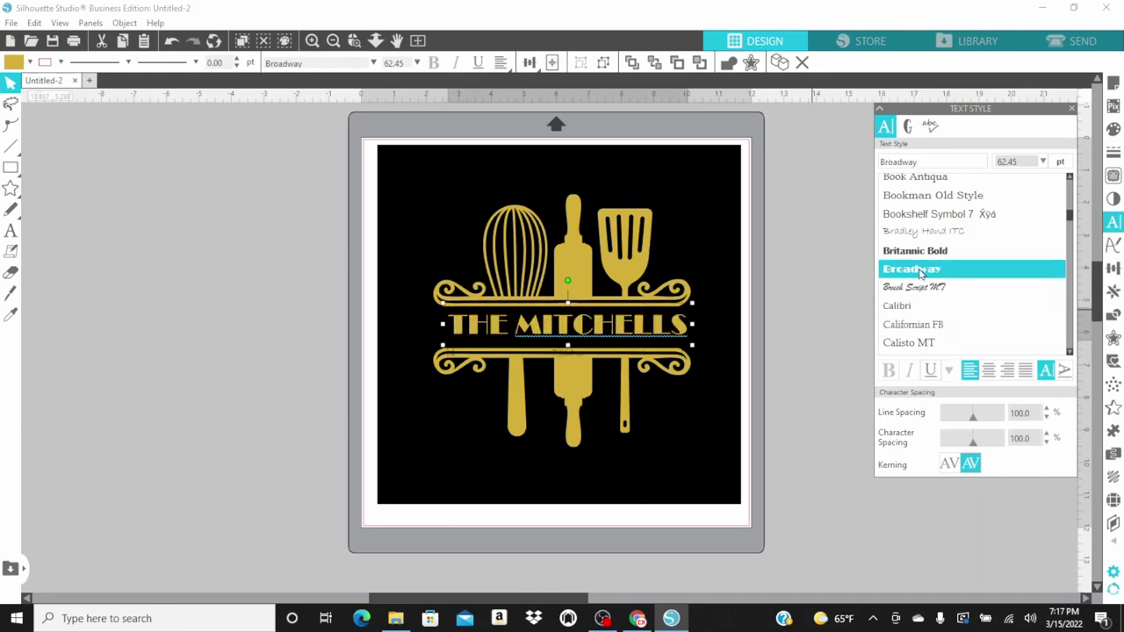
left_click(901, 305)
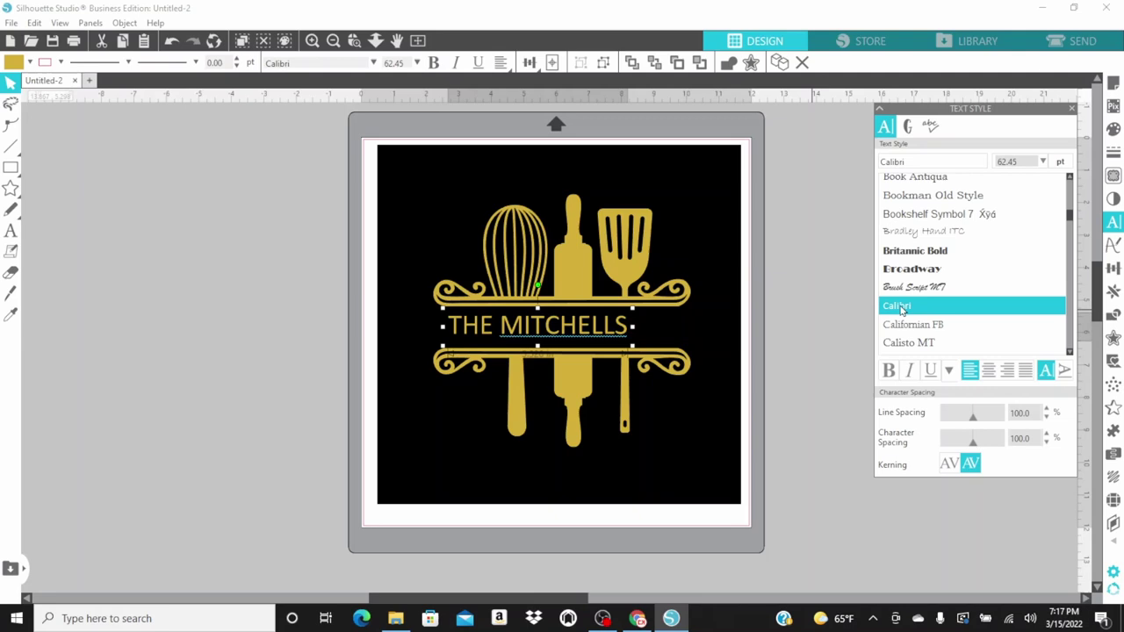
left_click(907, 343)
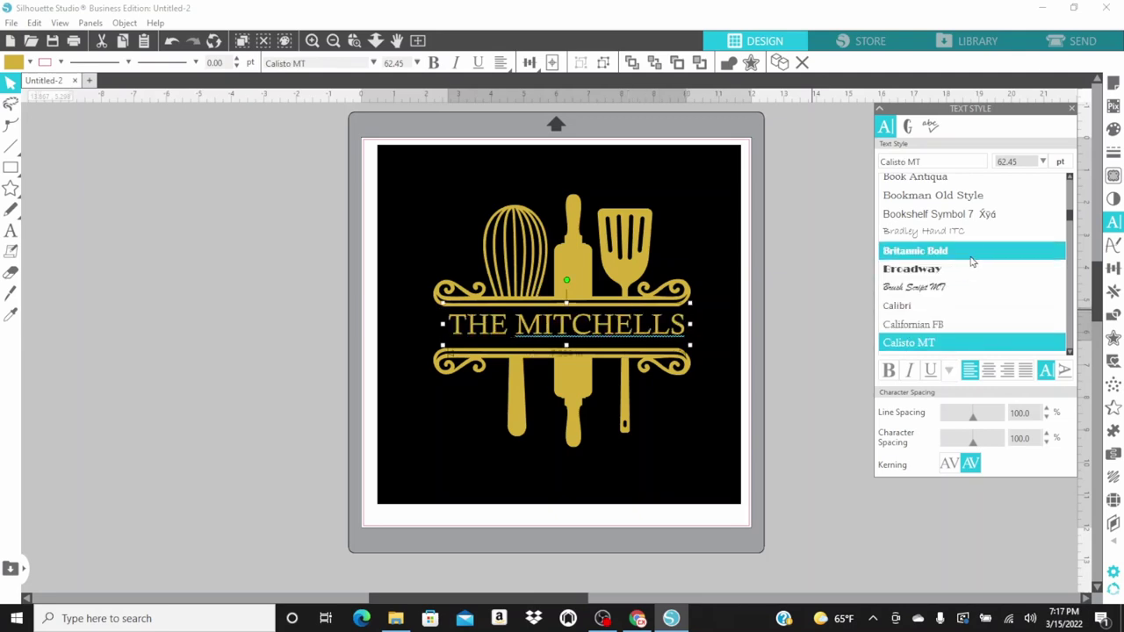
scroll(966, 251, "up", 1)
left_click(917, 205)
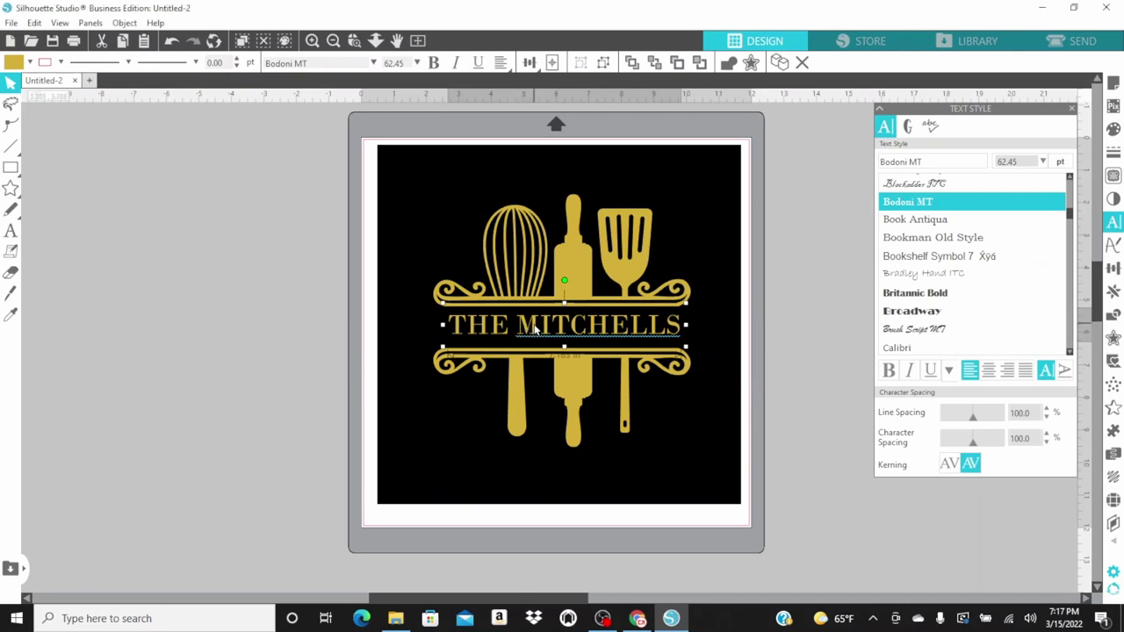
left_click_drag(533, 330, 166, 315)
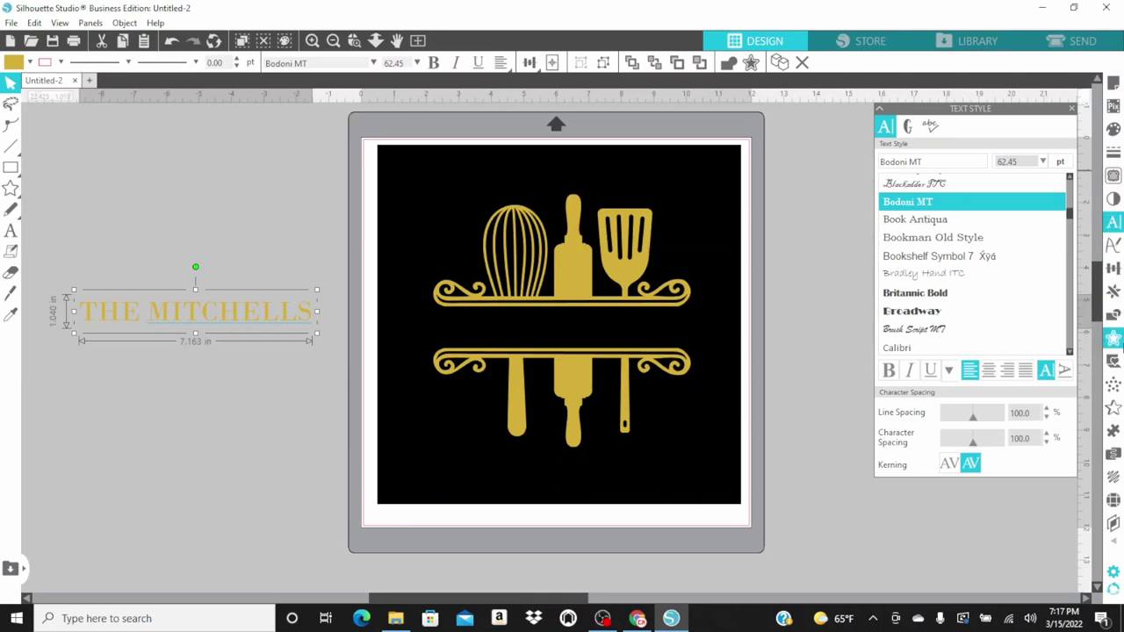
Step: Apply a 0.025 in rounded internal offset to the THE MITCHELLS text
left_click(1113, 340)
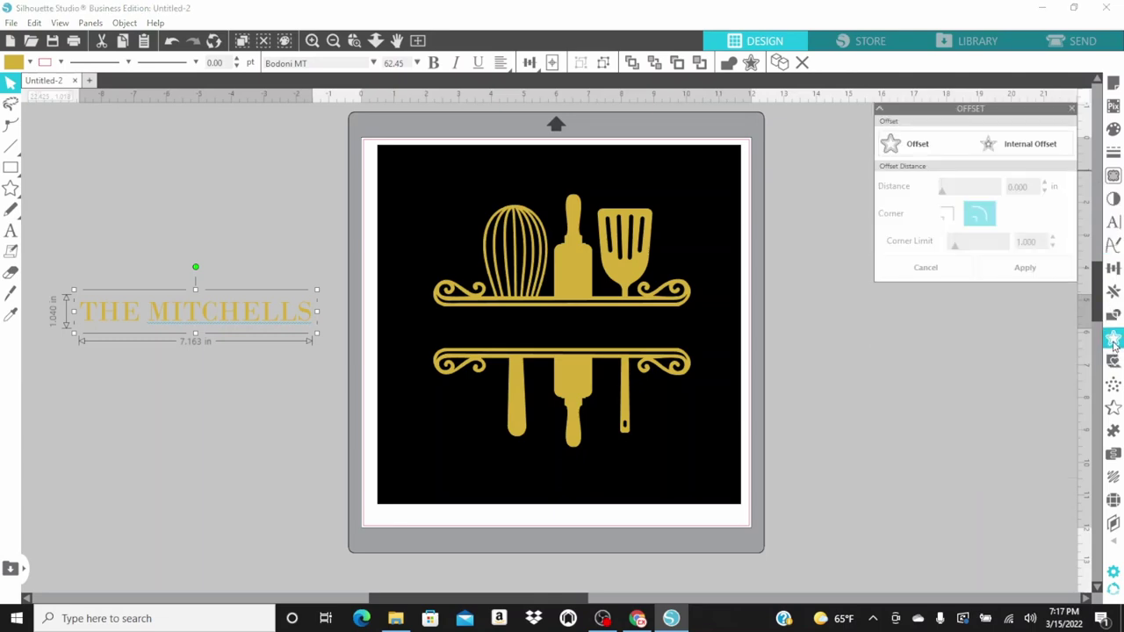
left_click(907, 143)
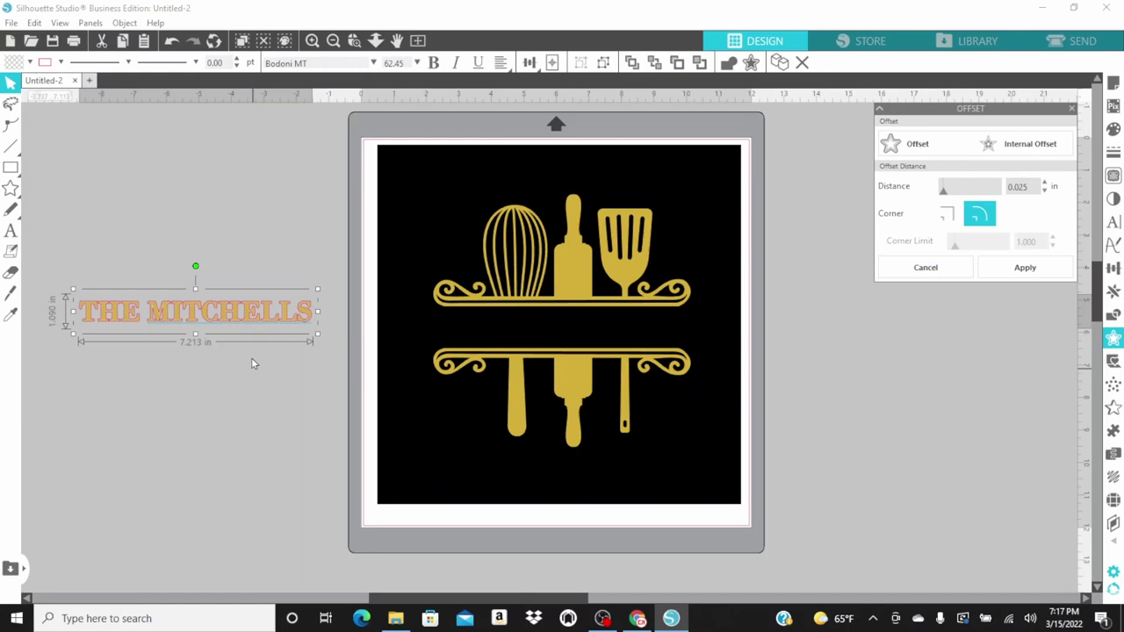
left_click(1053, 149)
left_click(1024, 269)
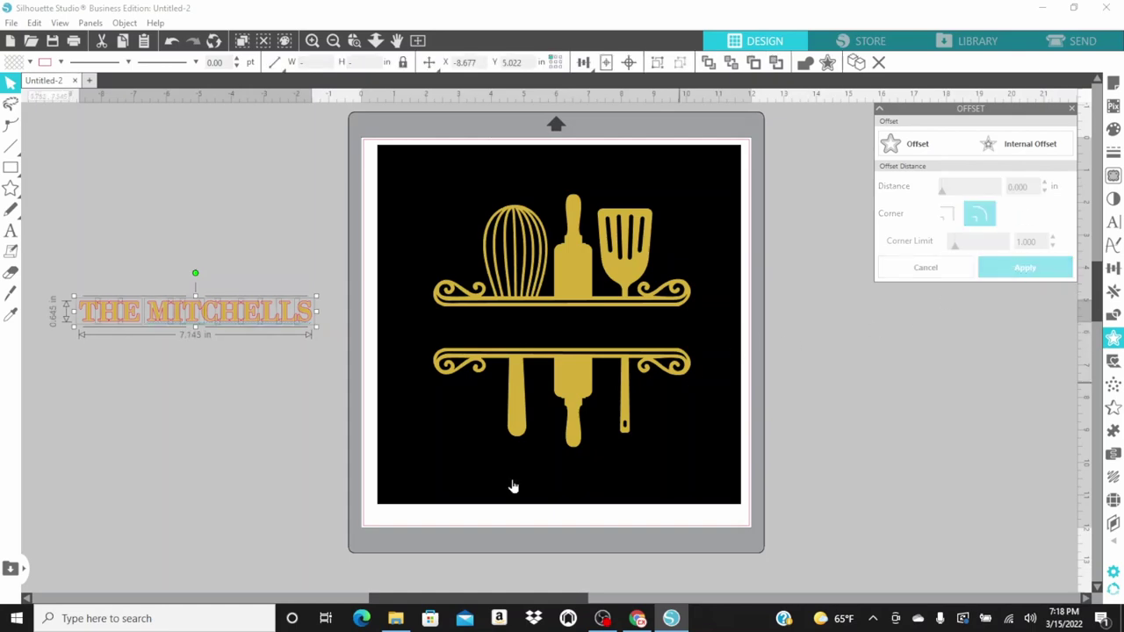
Step: Move the original gold text below its offset copy and select the offset lettering
left_click_drag(164, 315, 158, 437)
left_click(172, 335)
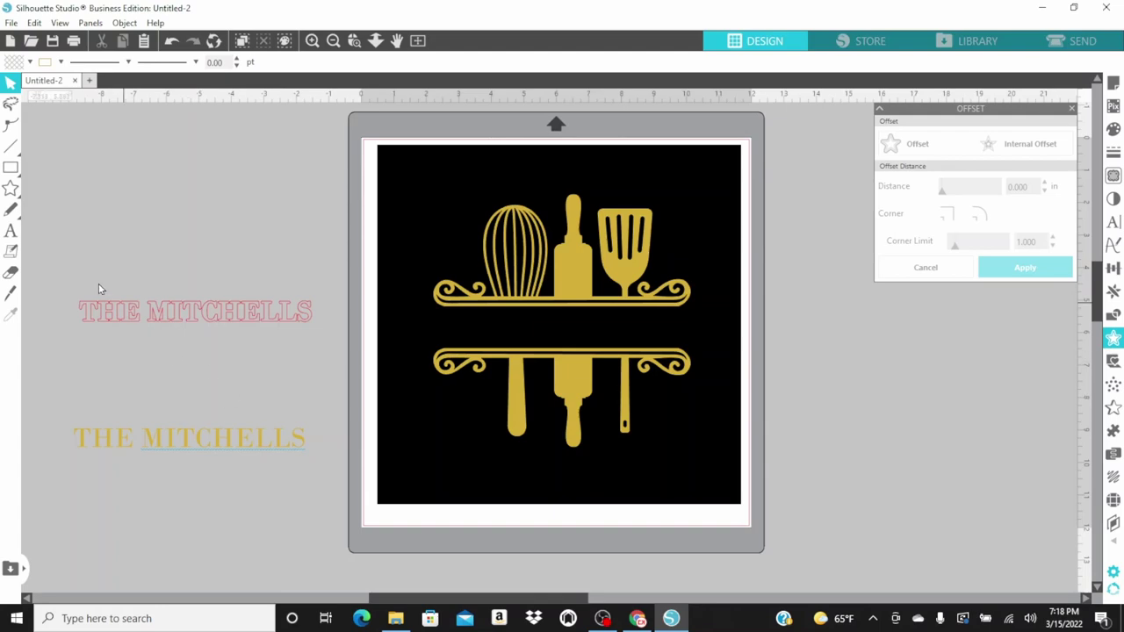
left_click_drag(72, 280, 332, 350)
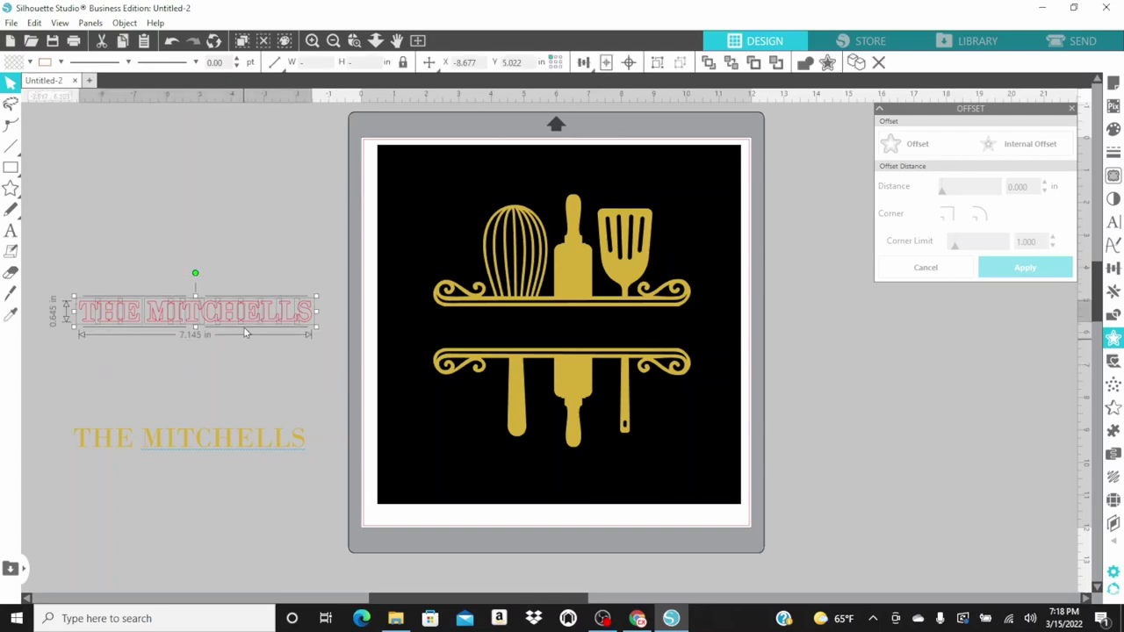
right_click(235, 302)
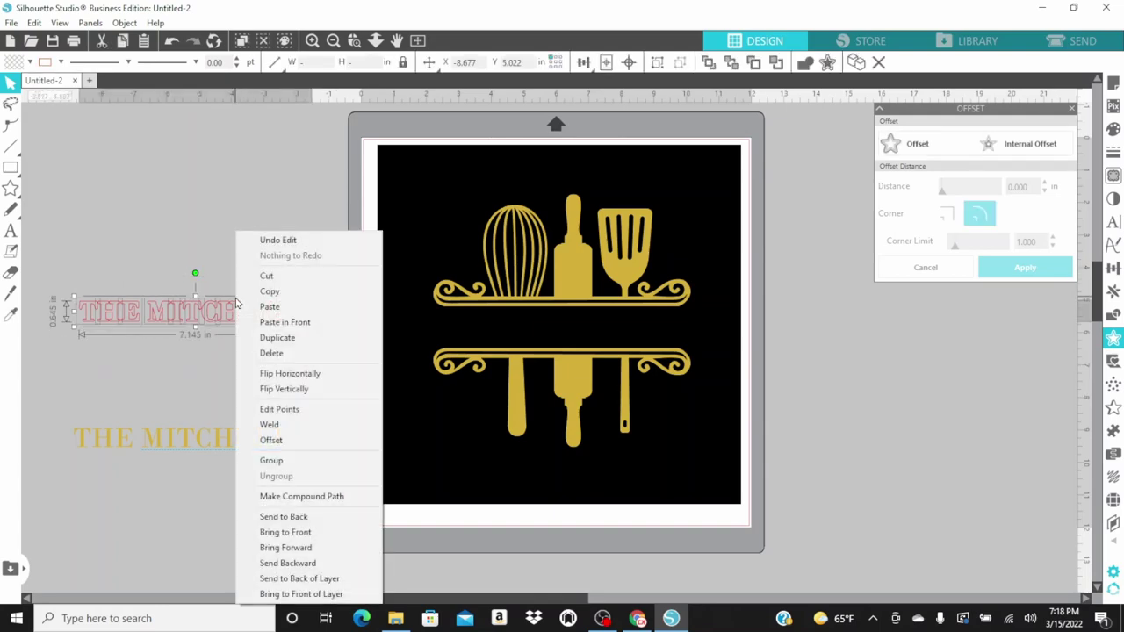
Step: Group the offset lettering, make its fill and line colour gold, and move the plain text beneath it
left_click(269, 461)
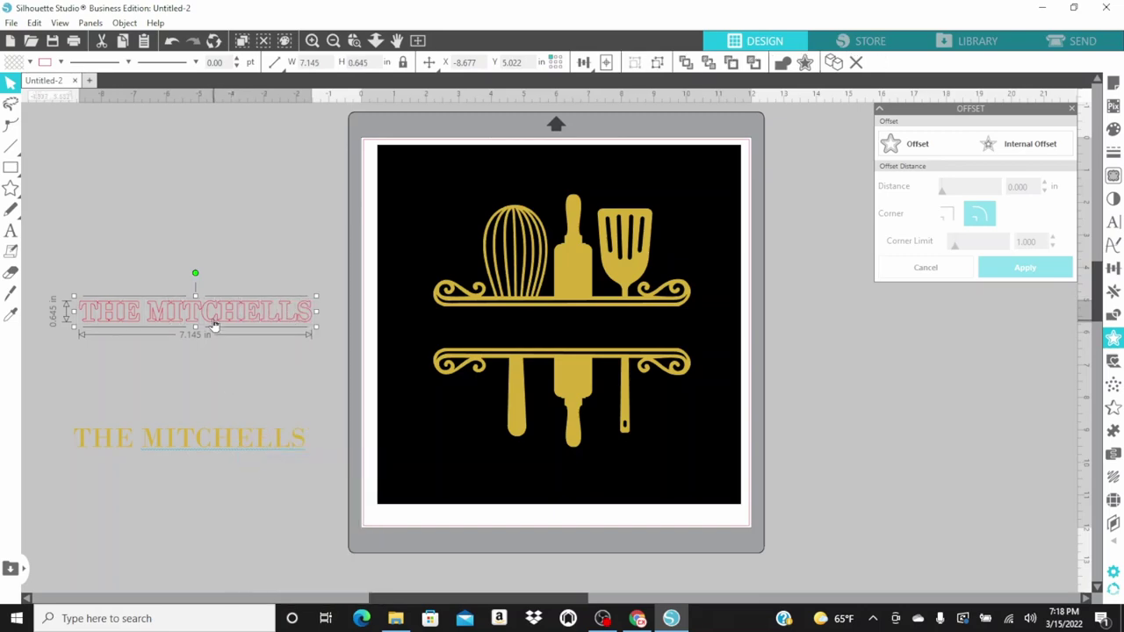
left_click(1112, 129)
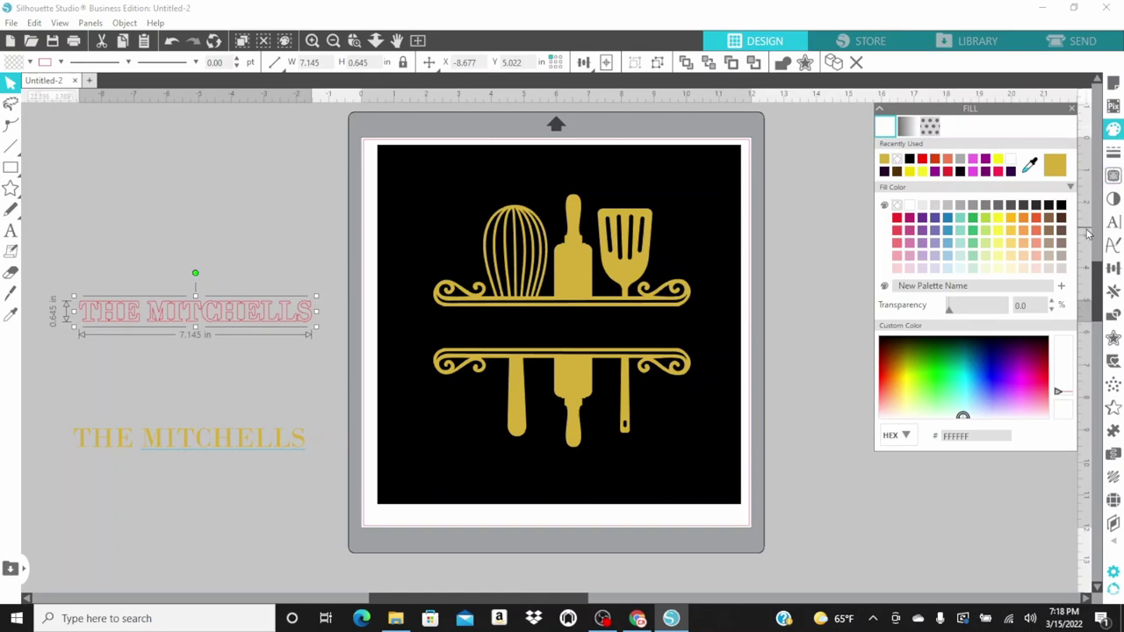
left_click(1054, 167)
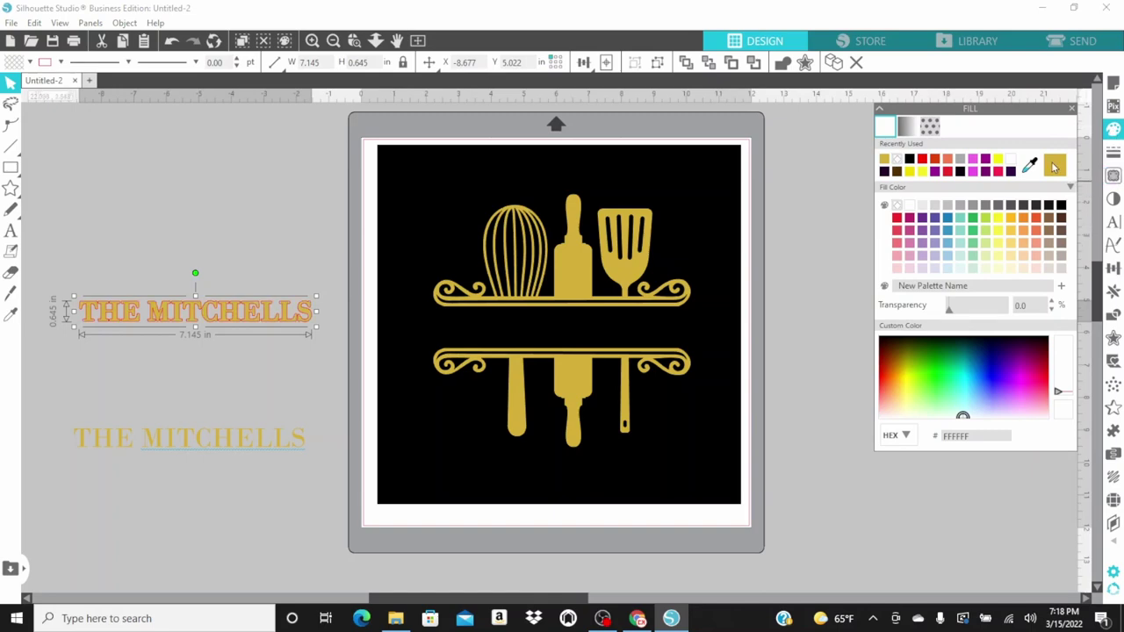
left_click(1112, 151)
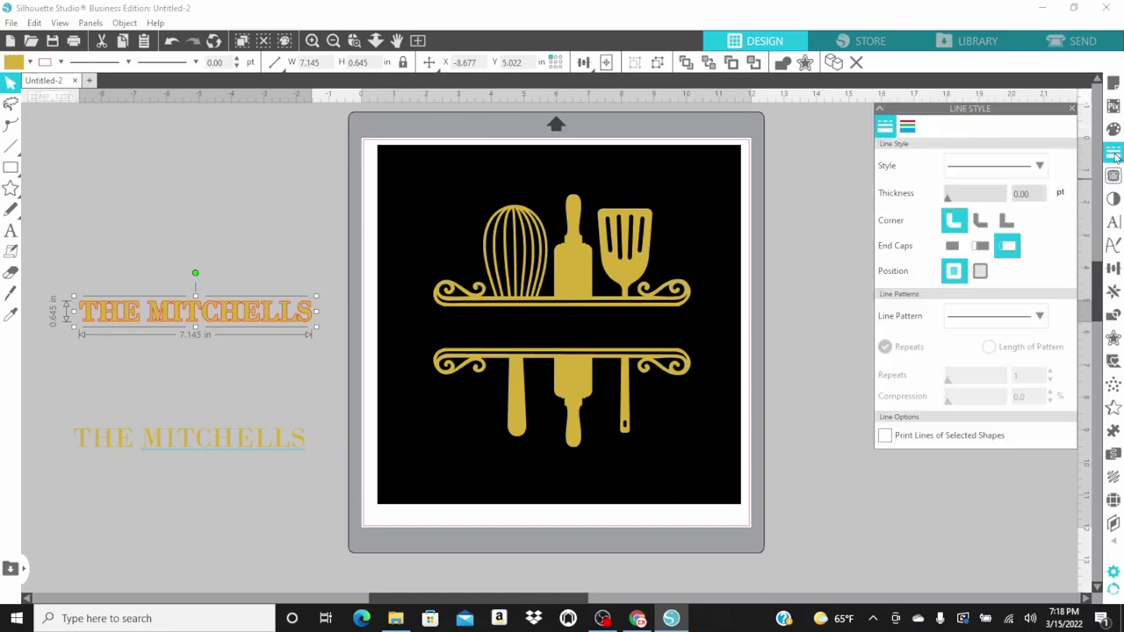
left_click(907, 127)
left_click(896, 159)
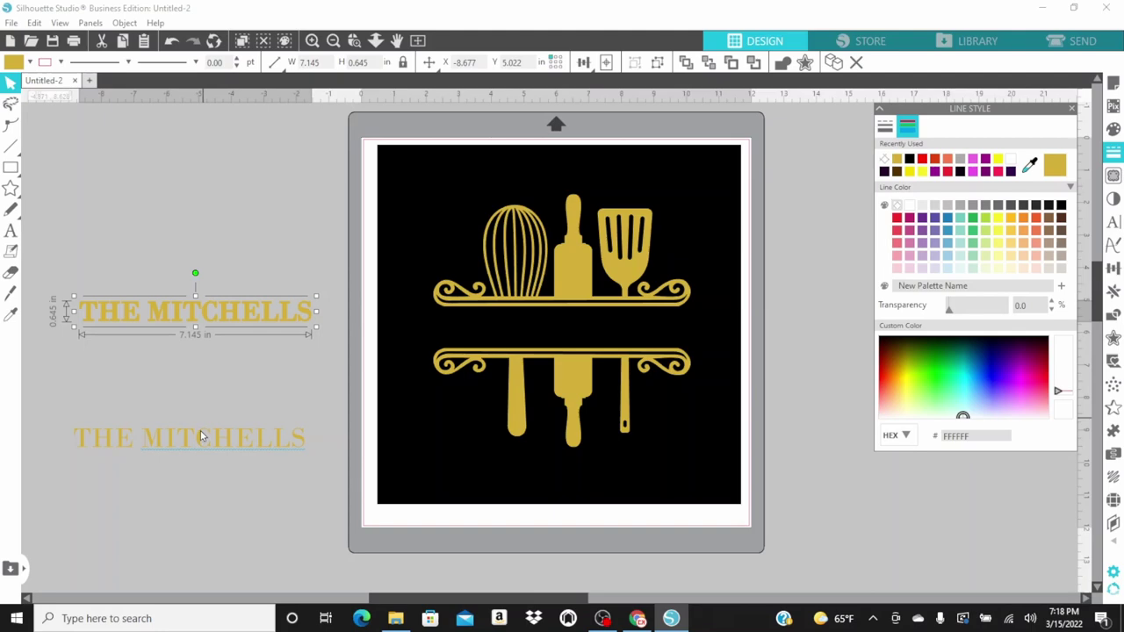
left_click_drag(184, 448, 188, 359)
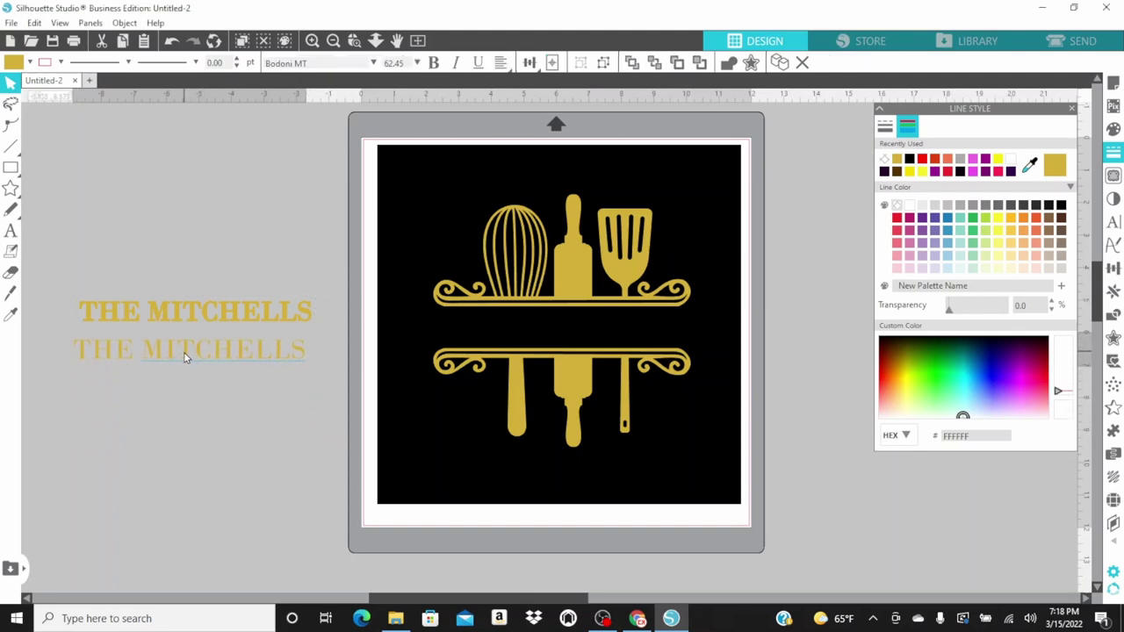
Step: Place the gold lettering between the utensil halves and delete the spare THE MITCHELLS text
left_click(222, 334)
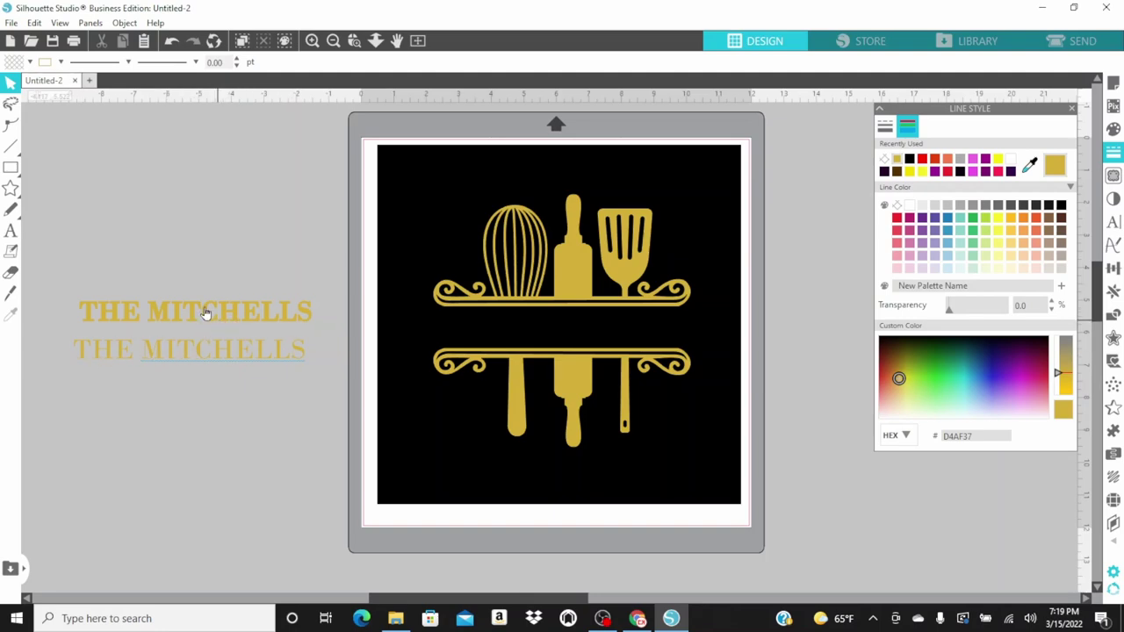
mouse_move(205, 314)
left_mouse_down()
mouse_move(489, 344)
mouse_move(612, 326)
mouse_move(572, 326)
left_mouse_up()
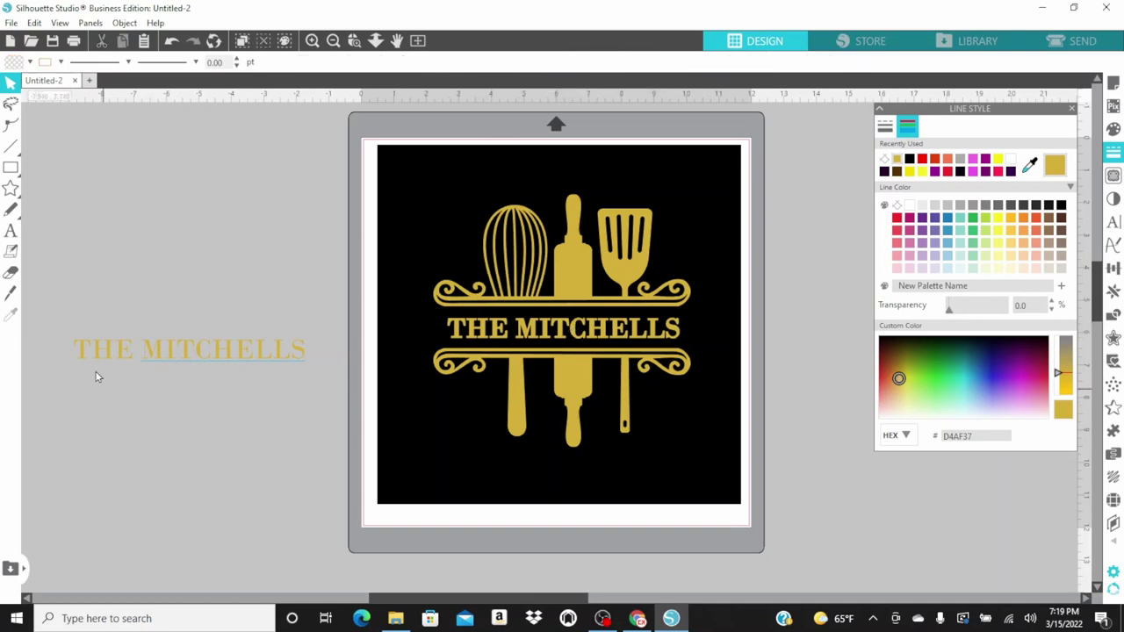
mouse_move(76, 314)
left_mouse_down()
mouse_move(136, 347)
mouse_move(279, 357)
mouse_move(312, 386)
left_mouse_up()
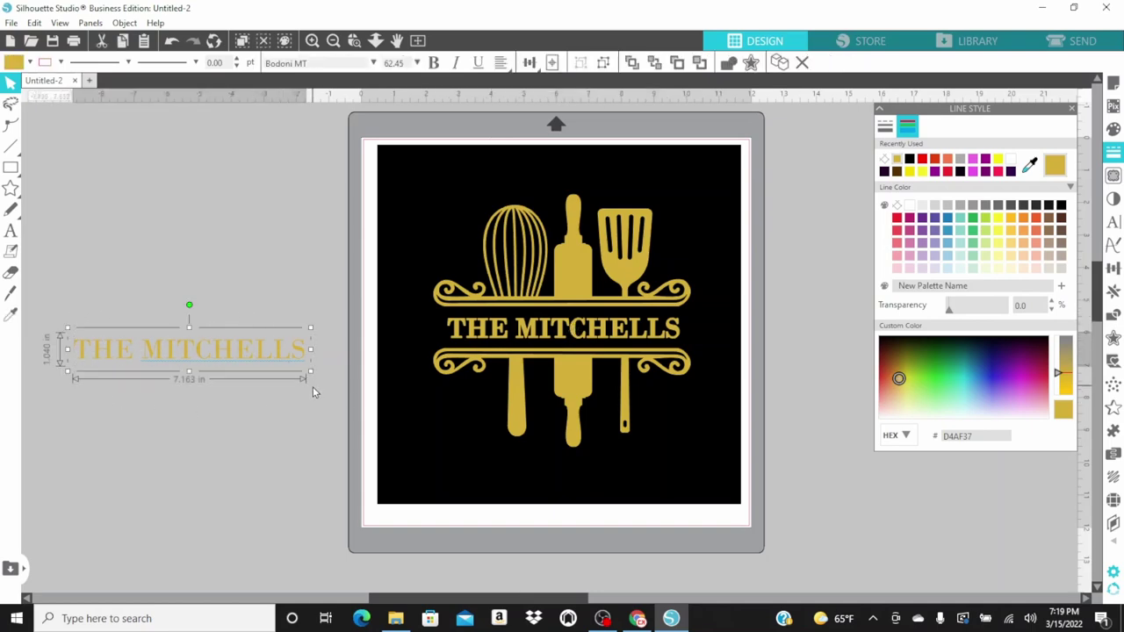
key("Delete")
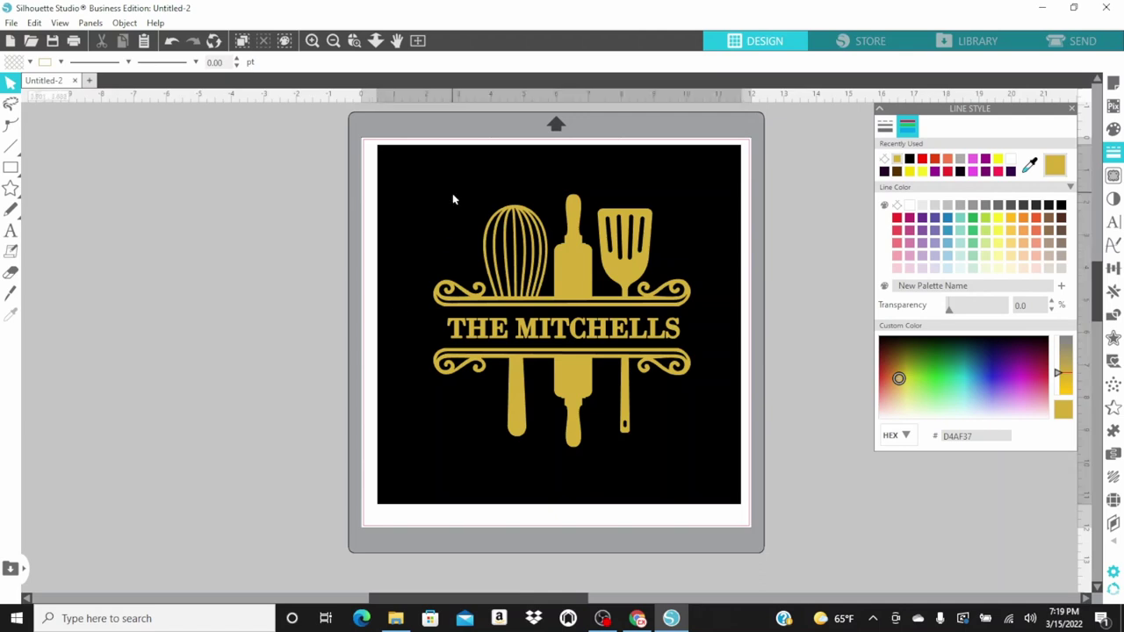
Step: Move the black background aside and centre the monogram pieces horizontally
left_click_drag(454, 196, 70, 215)
left_click(424, 169)
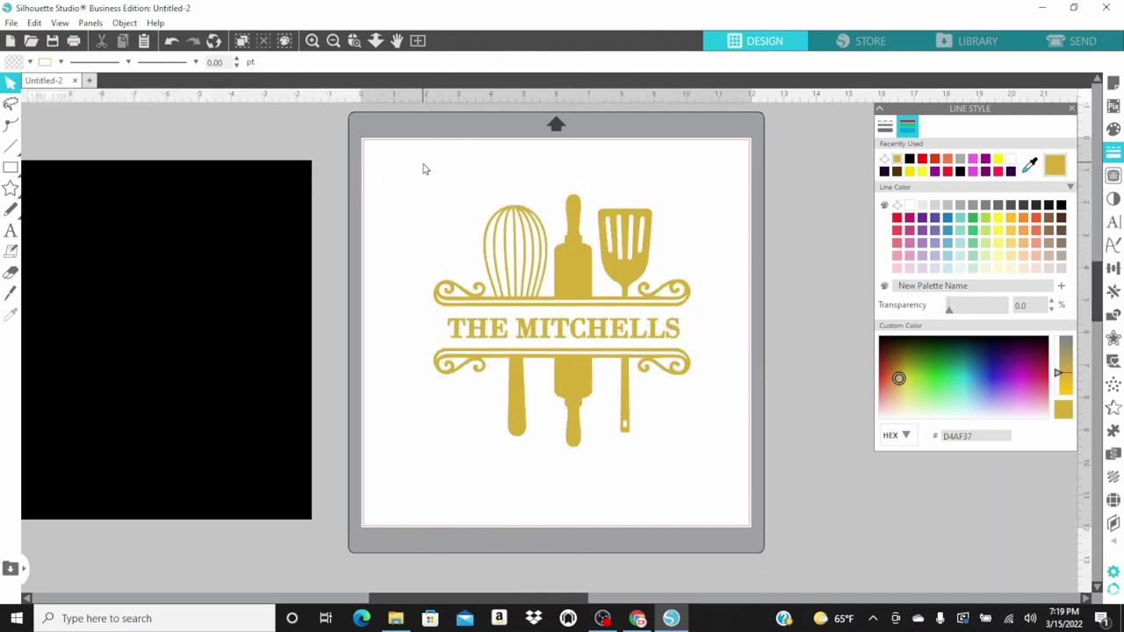
left_click_drag(414, 153, 720, 453)
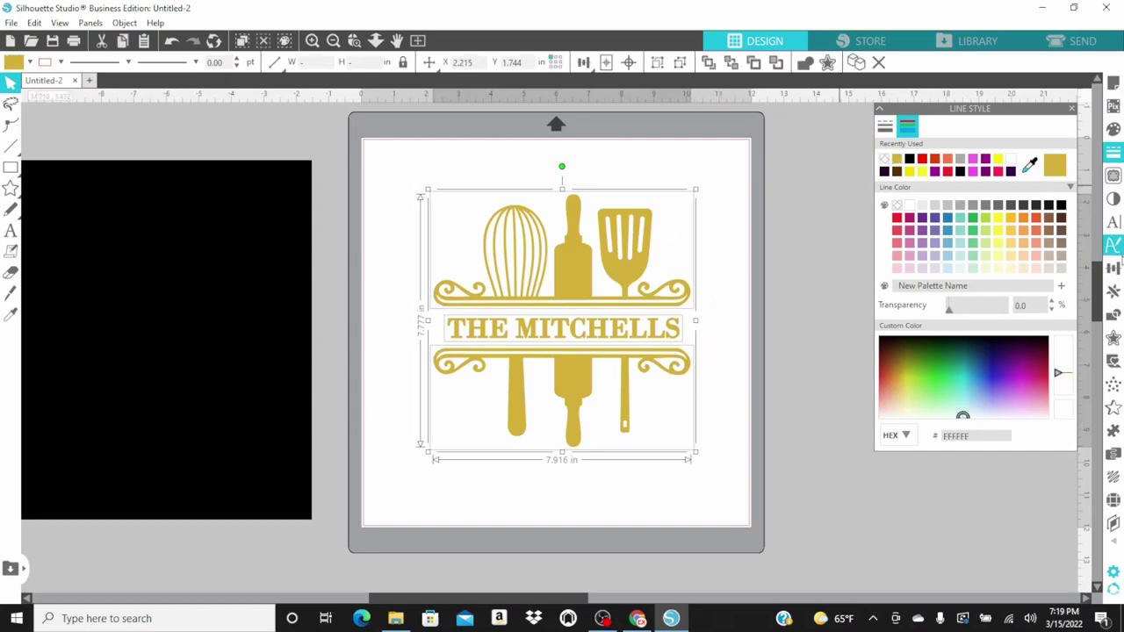
left_click(1113, 268)
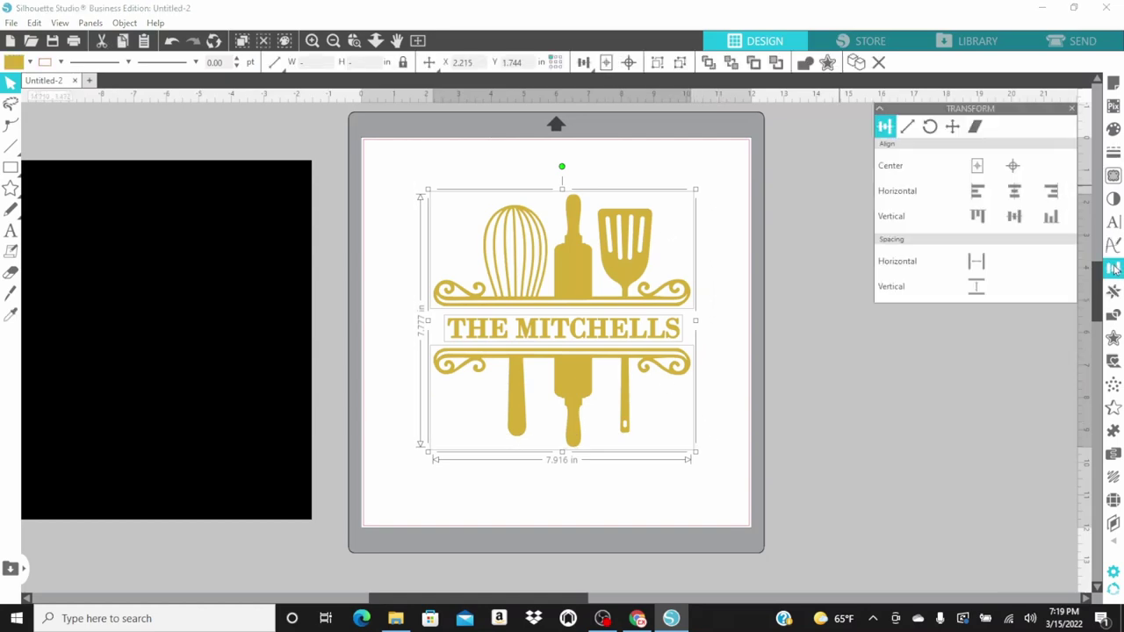
left_click(1014, 195)
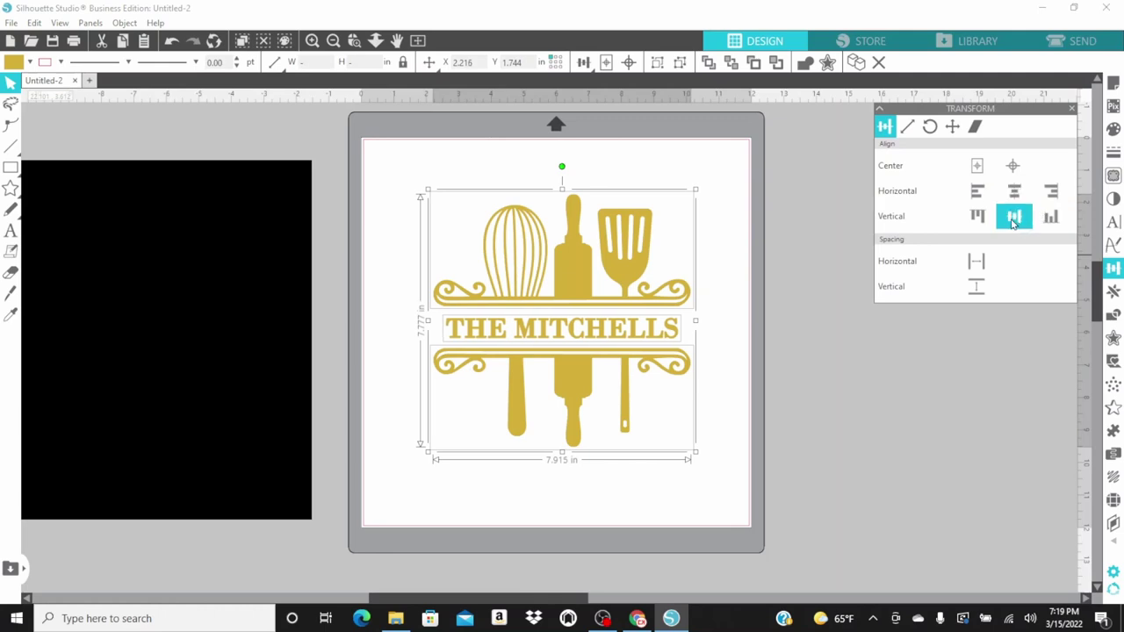
left_click(1012, 219)
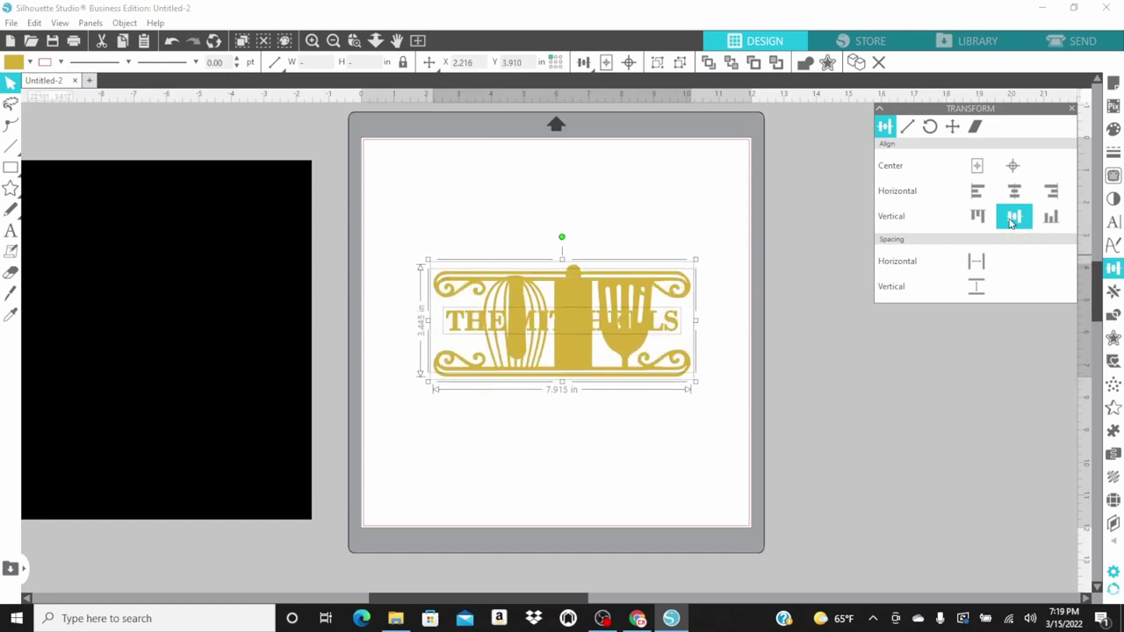
left_click(171, 41)
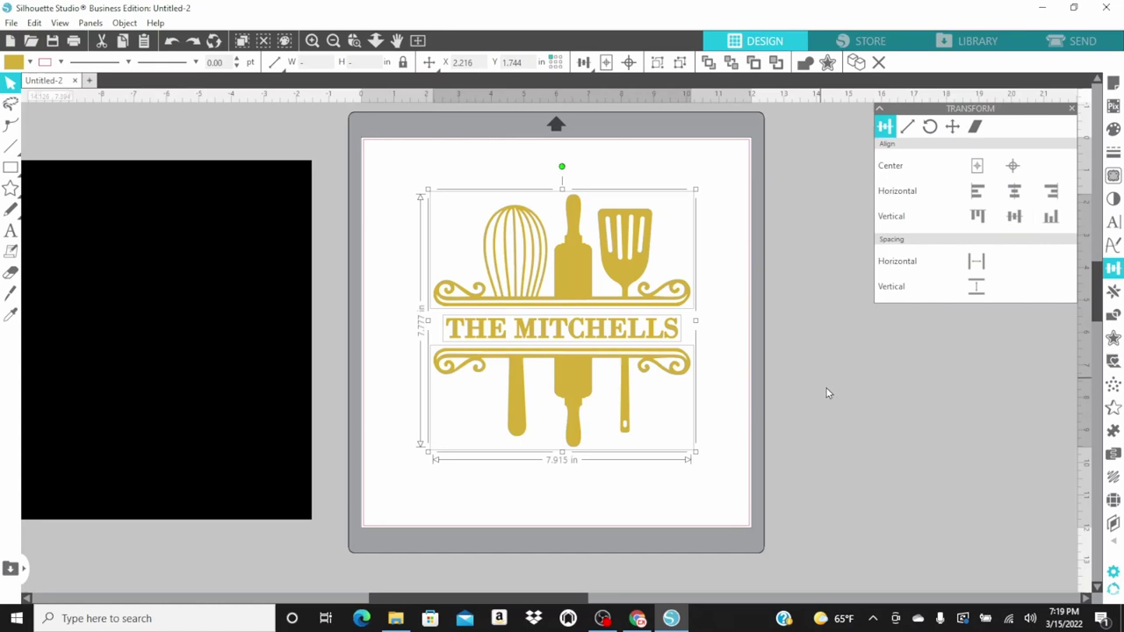
Step: Group the whole gold monogram design and nudge it slightly left
left_click_drag(381, 164, 736, 445)
right_click(635, 274)
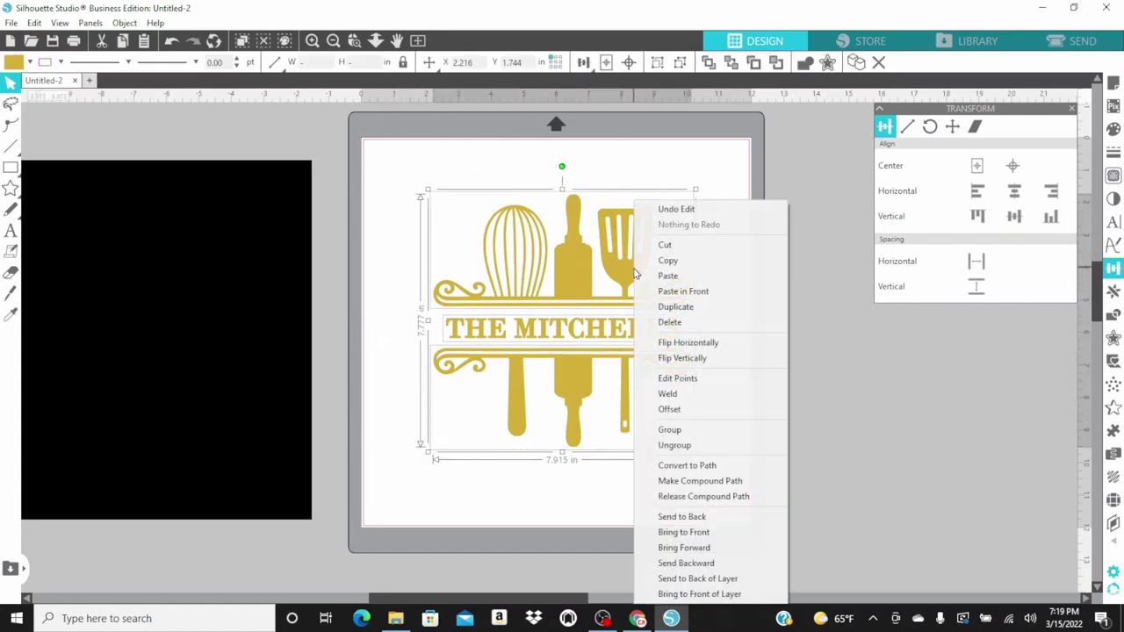
left_click(678, 430)
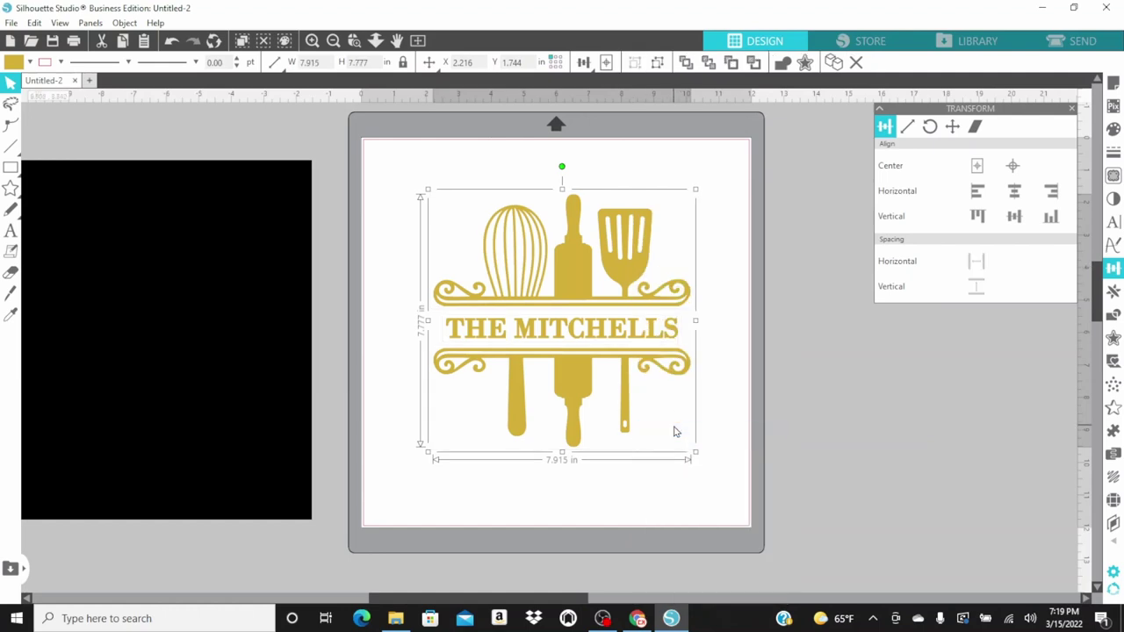
mouse_move(566, 361)
left_mouse_down()
mouse_move(638, 352)
mouse_move(556, 359)
left_mouse_up()
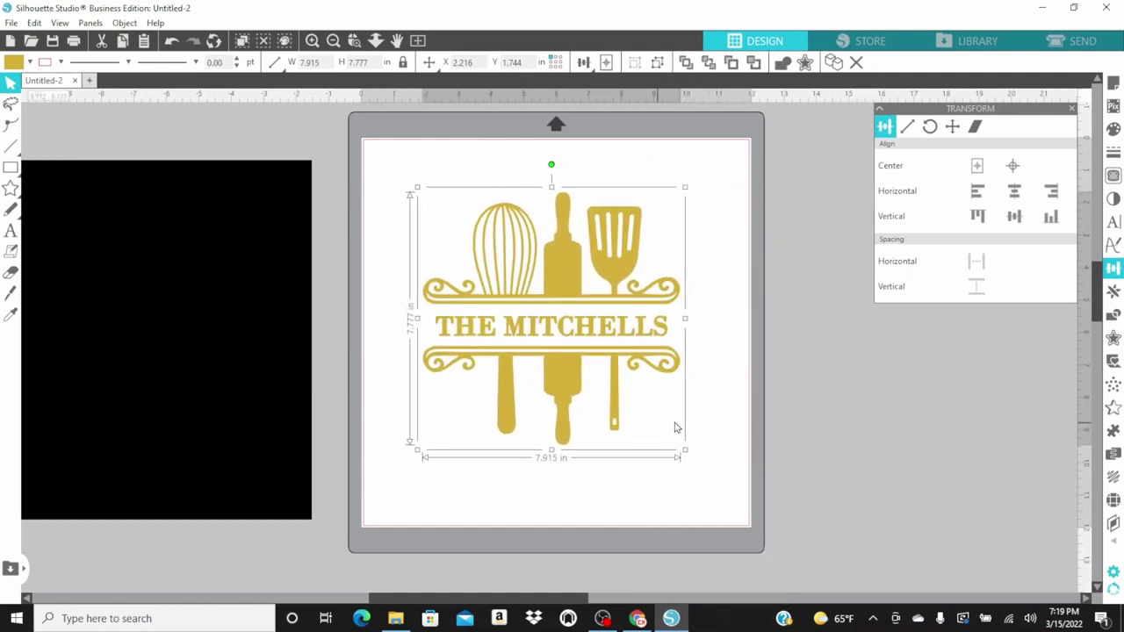
left_click(598, 384)
Step: Set the black background back behind the gold design and nudge both into place
left_click_drag(223, 254, 647, 234)
key("ctrl+shift+a")
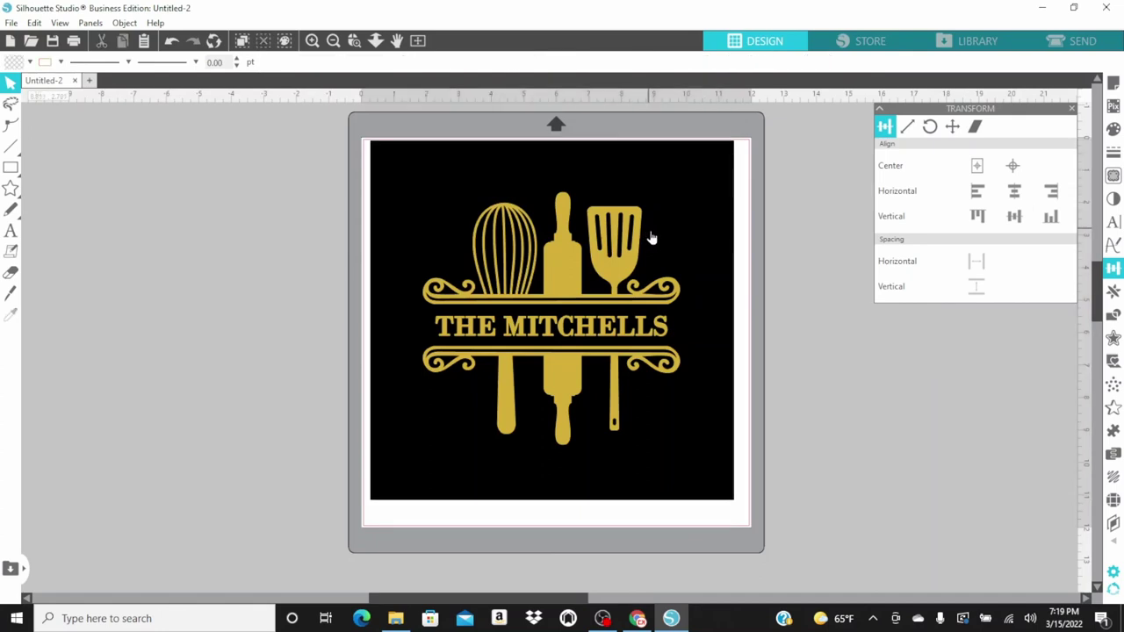
left_click_drag(562, 268, 559, 252)
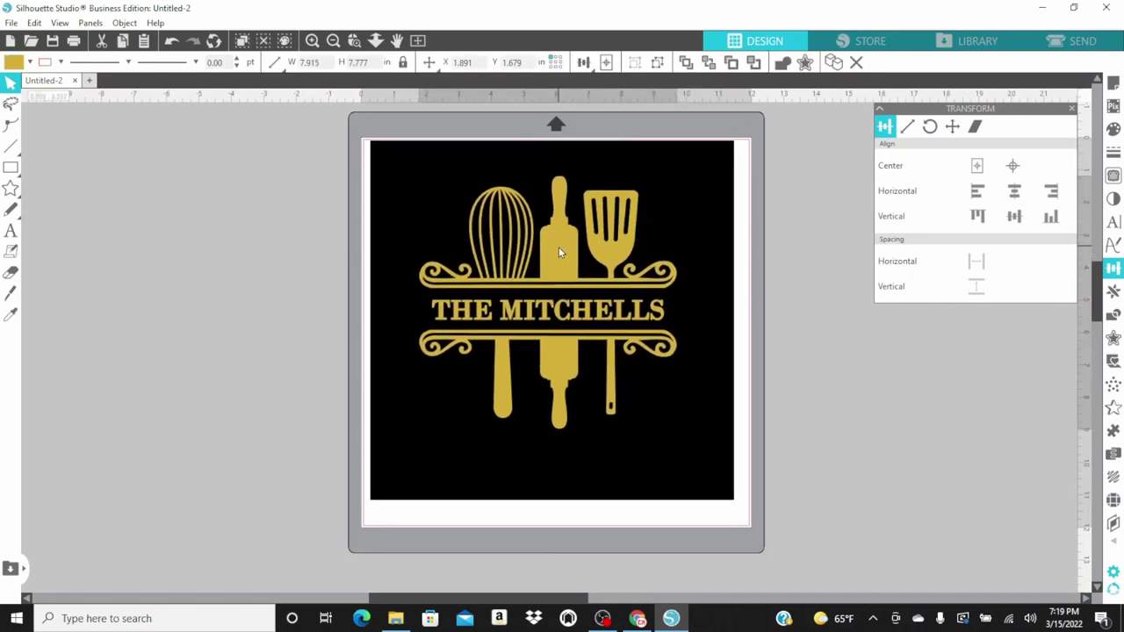
key("ctrl+shift+a")
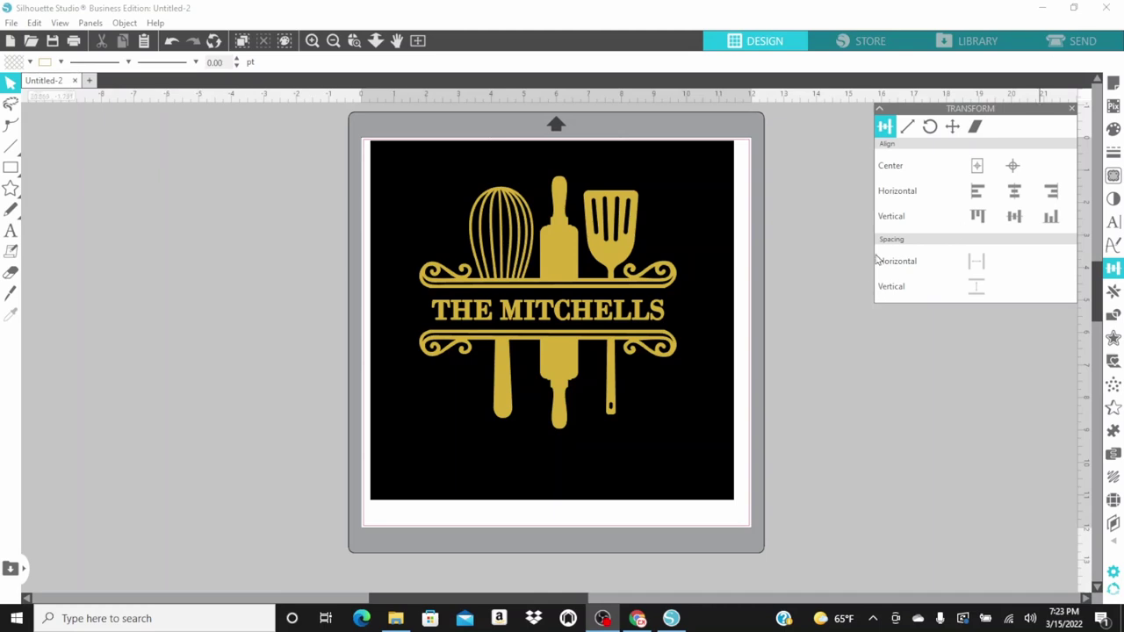
Step: Drag the black backdrop left, off the cutting mat
left_click_drag(627, 197, 289, 201)
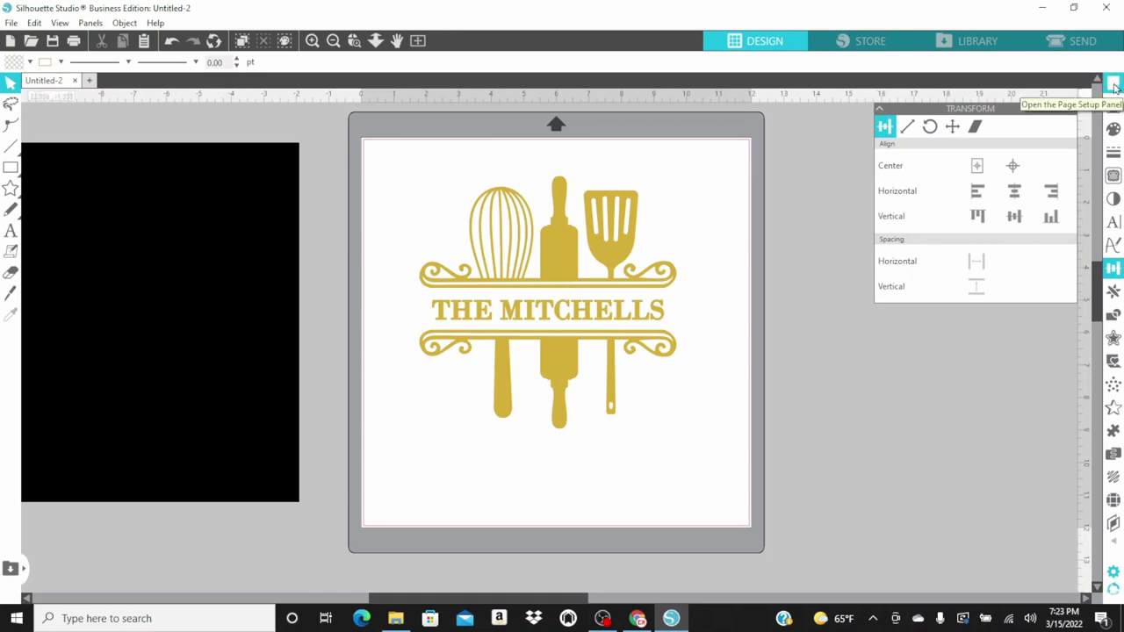
Step: Turn on Show Grid in the Page Setup grid options
left_click(1113, 84)
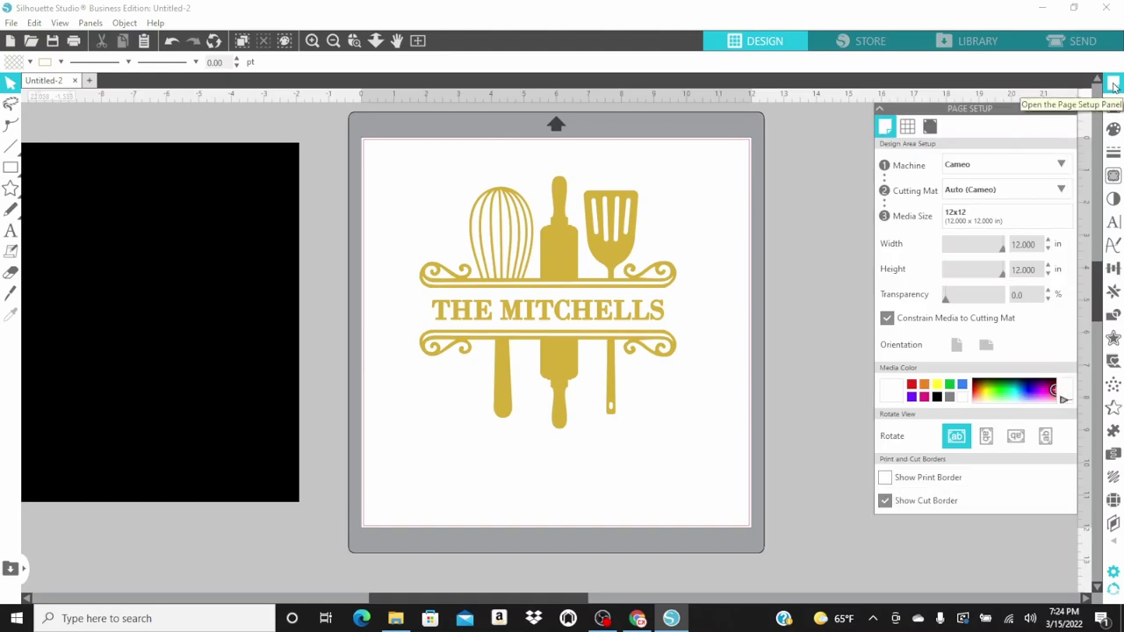
left_click(907, 129)
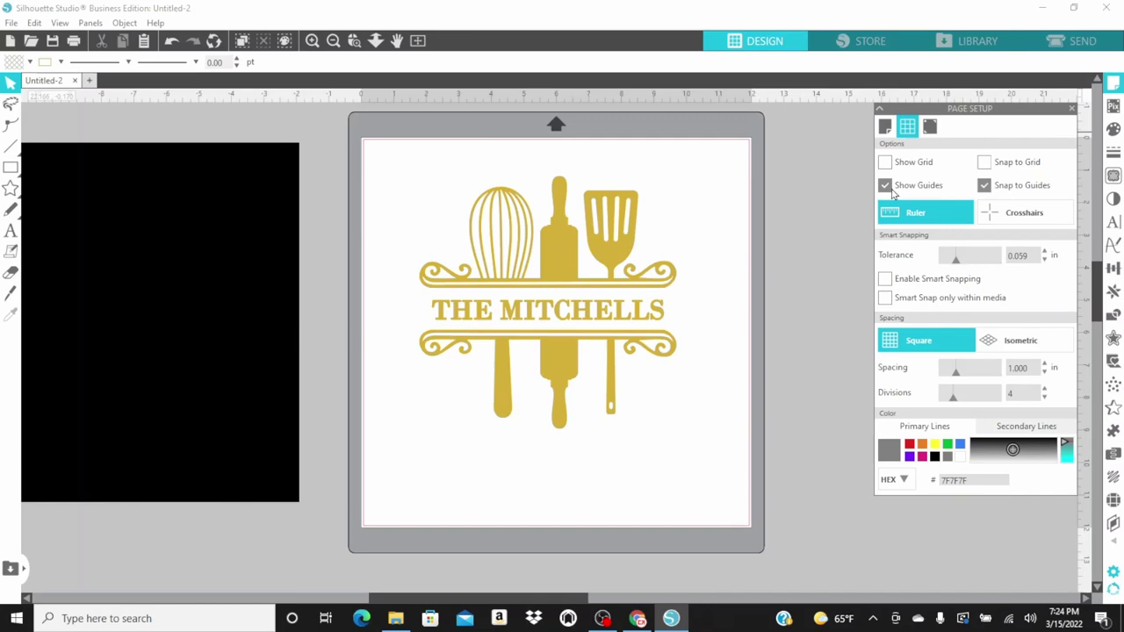
left_click(885, 163)
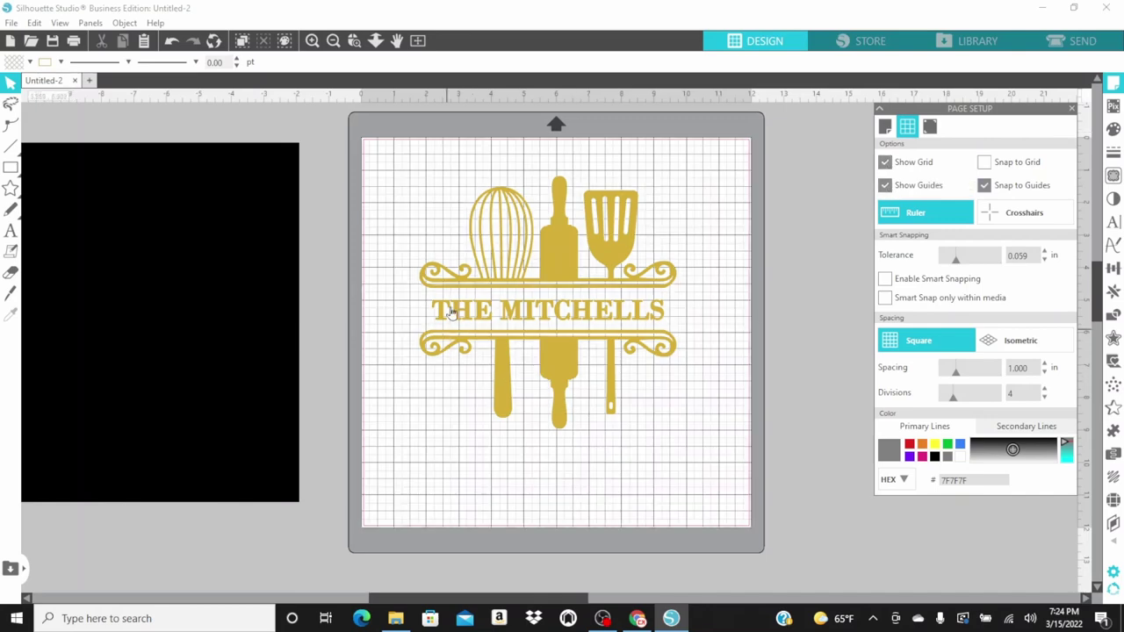
Step: Flip the monogram horizontally and position it in the mat's top-left corner
left_click_drag(548, 258, 518, 228)
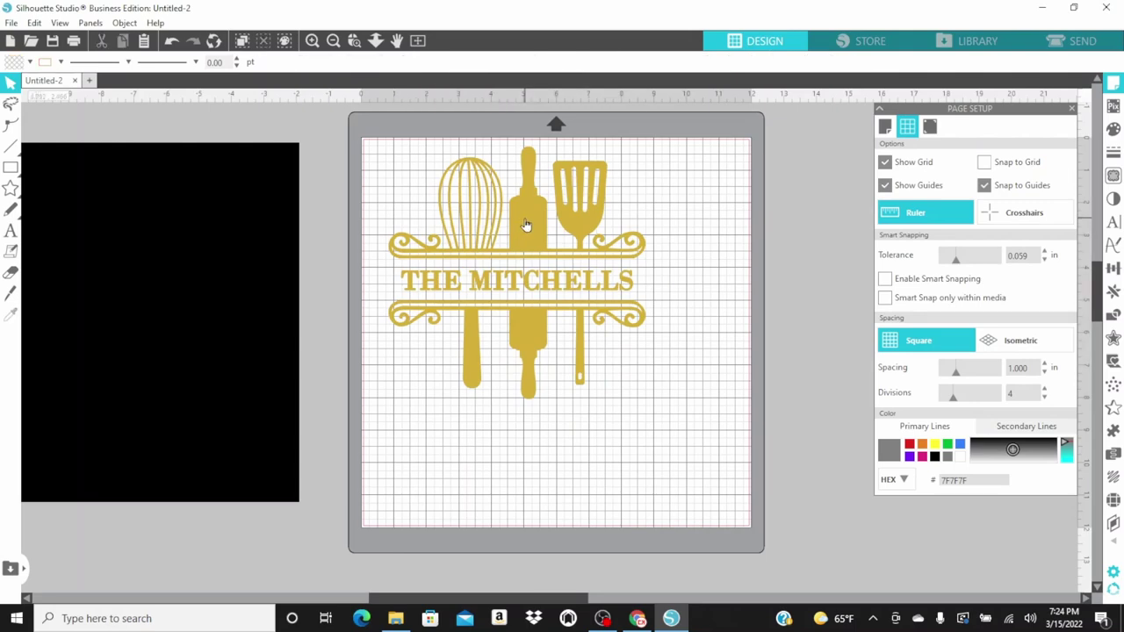
left_click(525, 226)
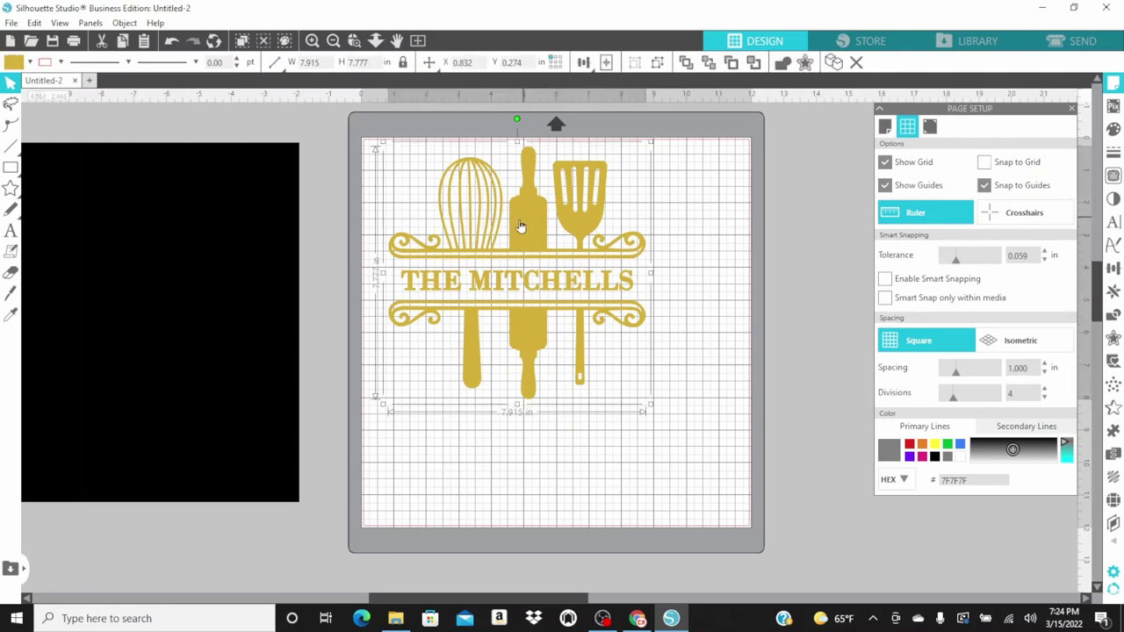
right_click(521, 226)
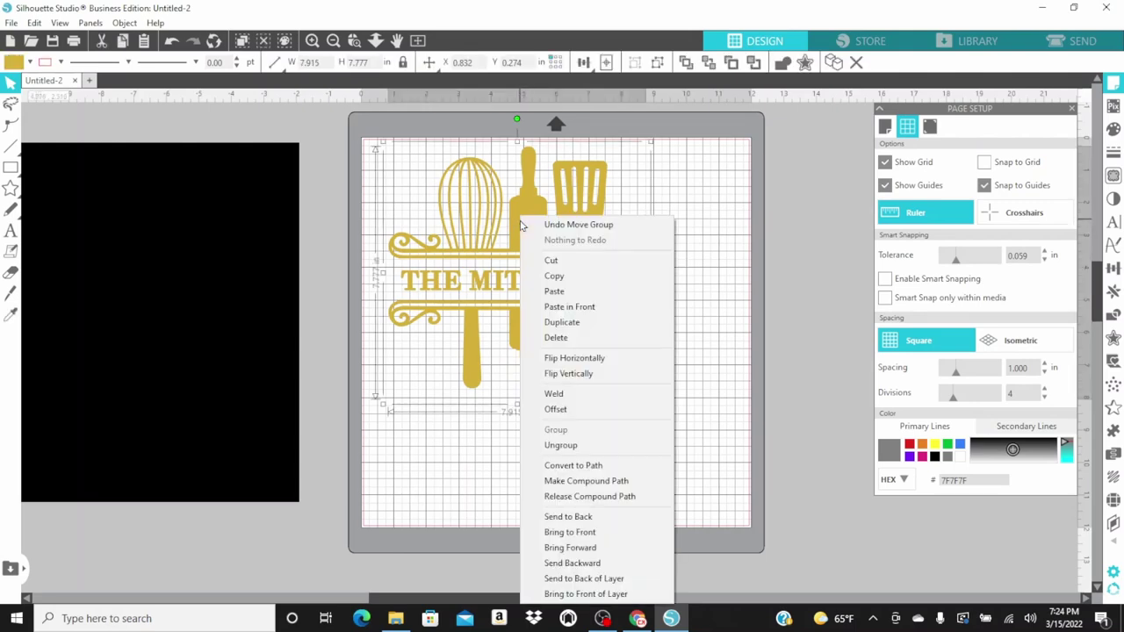
left_click(569, 361)
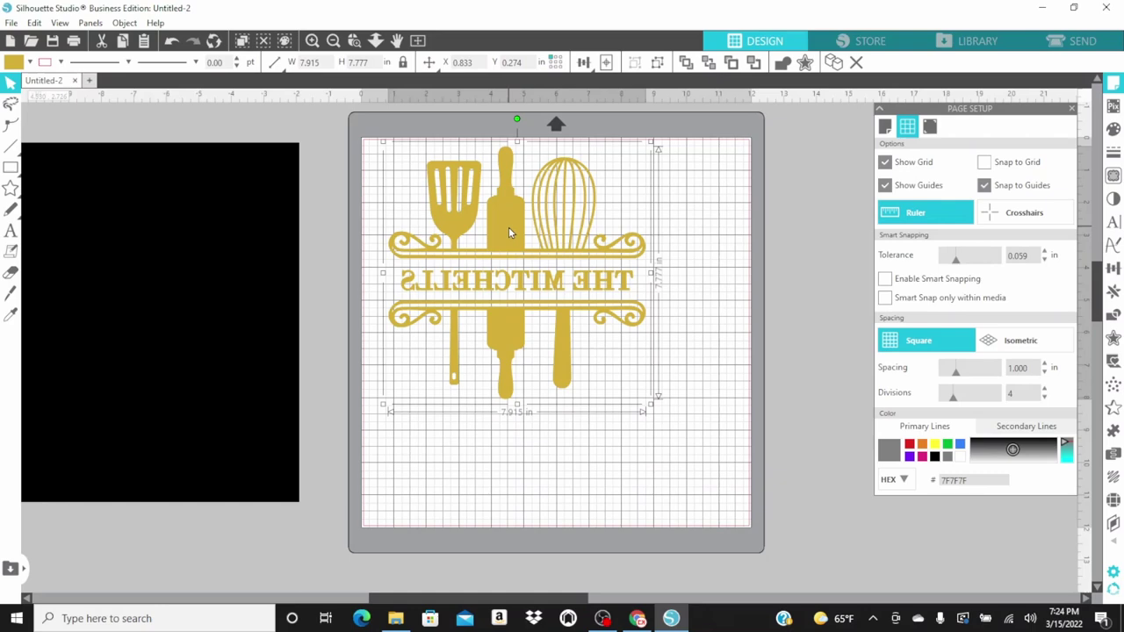
left_click_drag(508, 227, 485, 226)
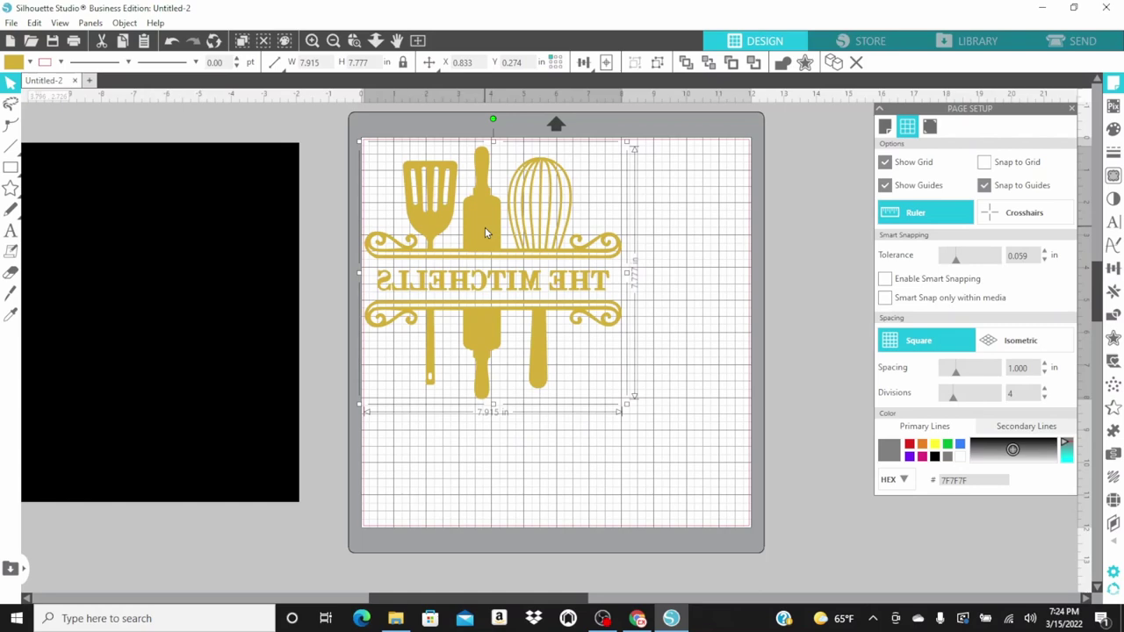
left_click_drag(484, 227, 485, 226)
left_click_drag(482, 226, 484, 224)
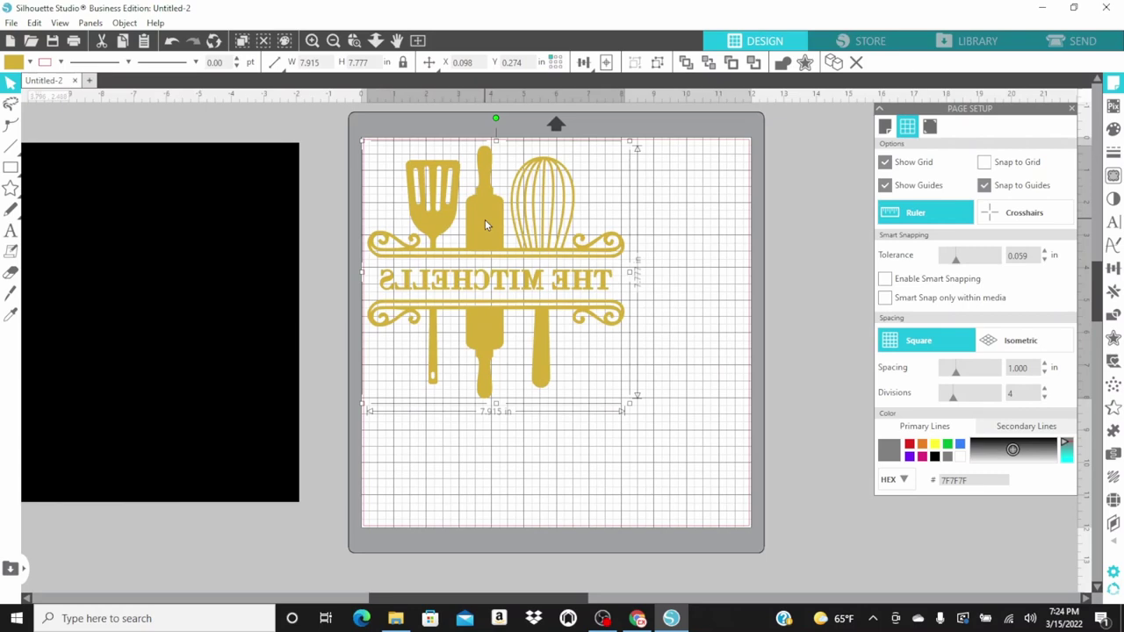
left_click(664, 400)
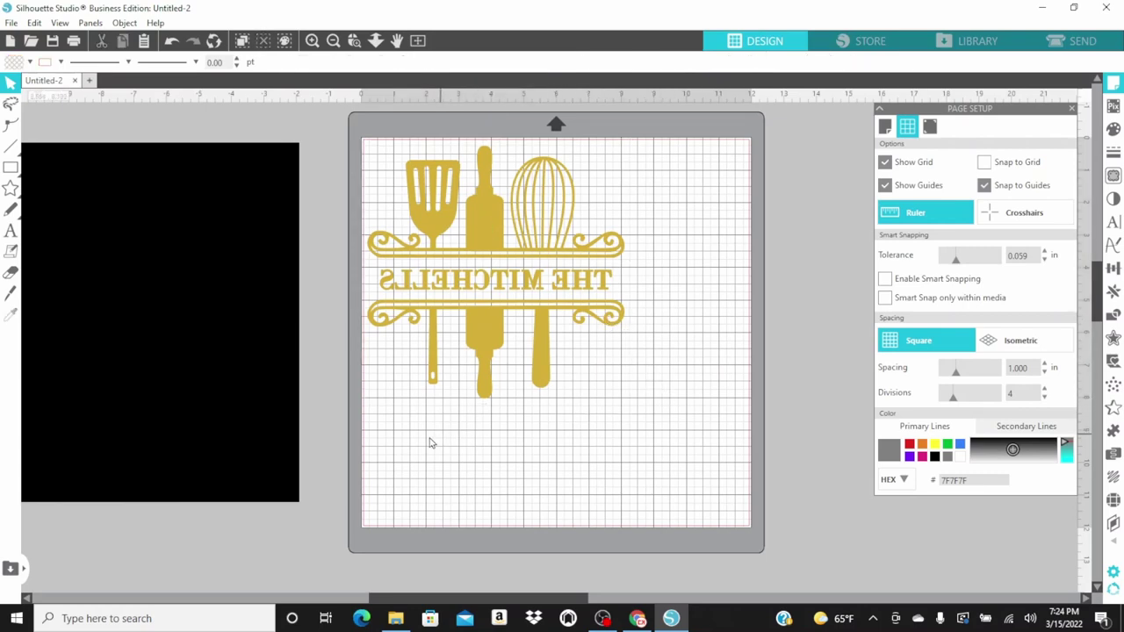
left_click(240, 330)
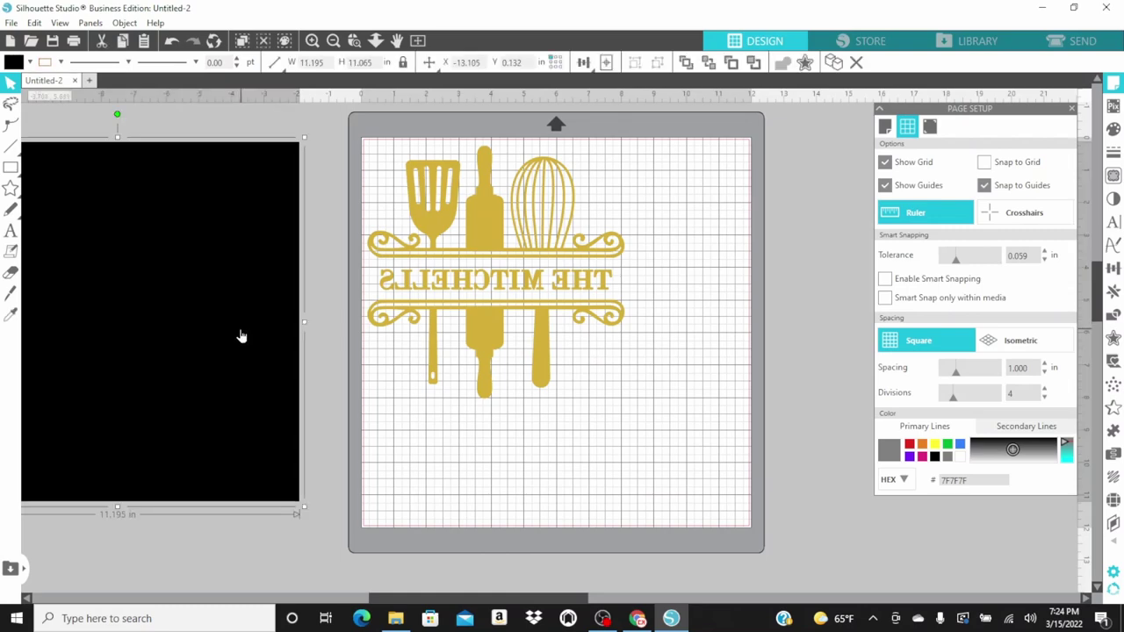
Step: Delete the black rectangle and view the Siser Glitter Flake cut settings in Send
key("Delete")
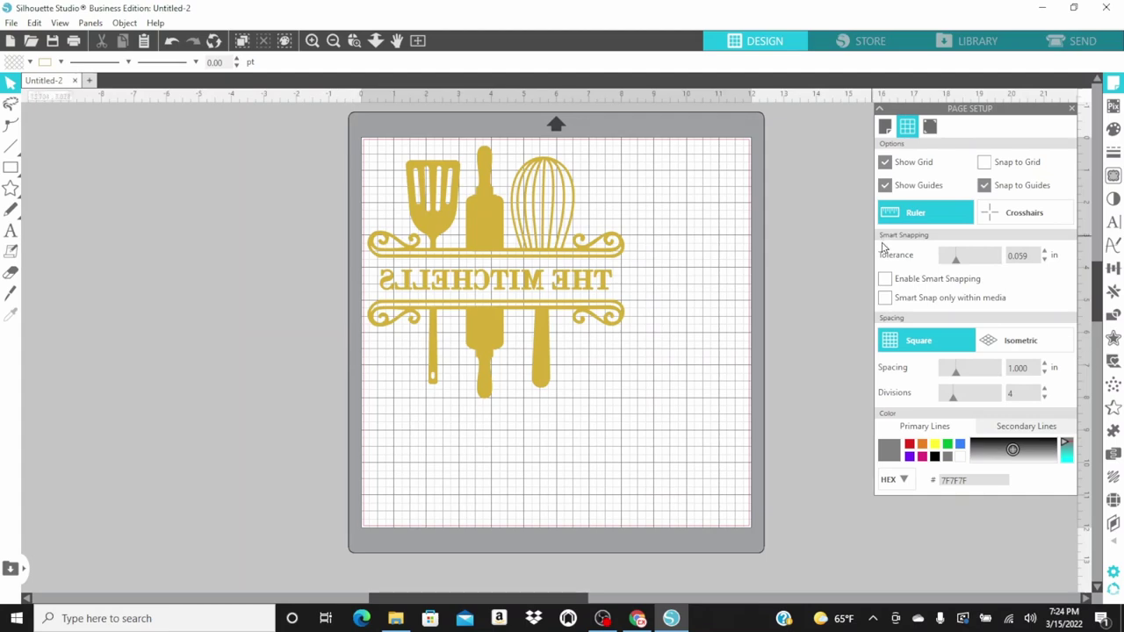
left_click(1073, 48)
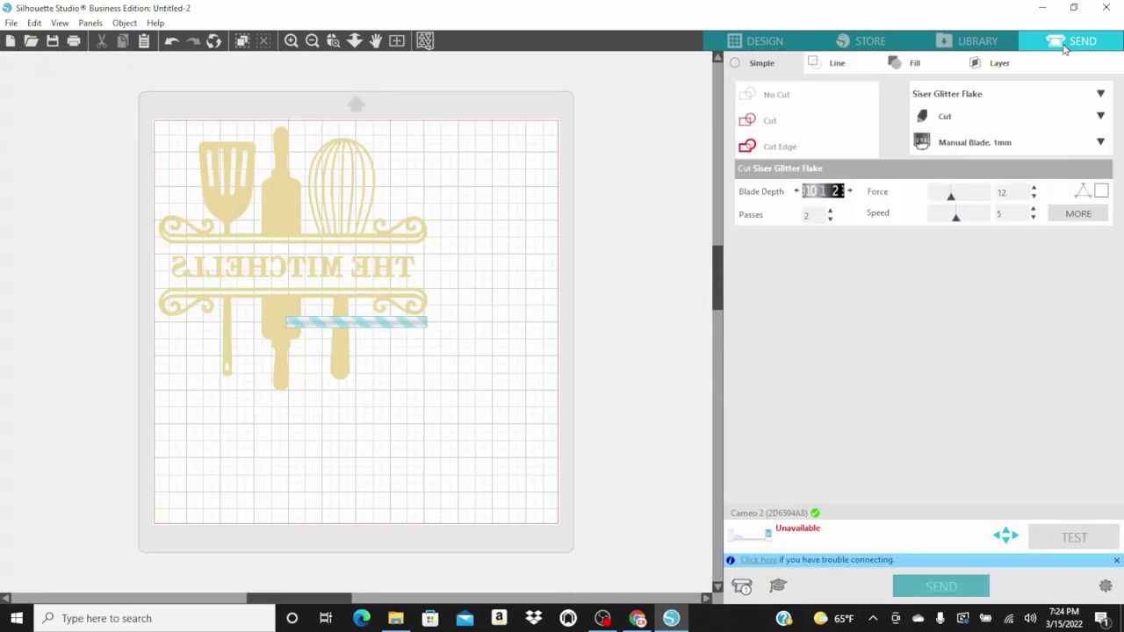